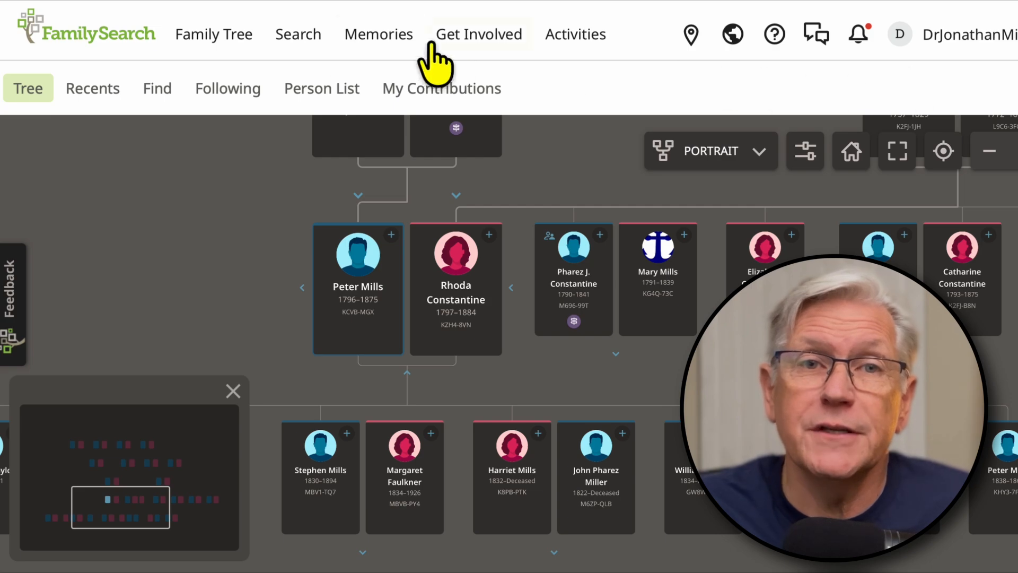
Step: Go to the Genealogies search page and open its page for uploading an individual tree
click(293, 34)
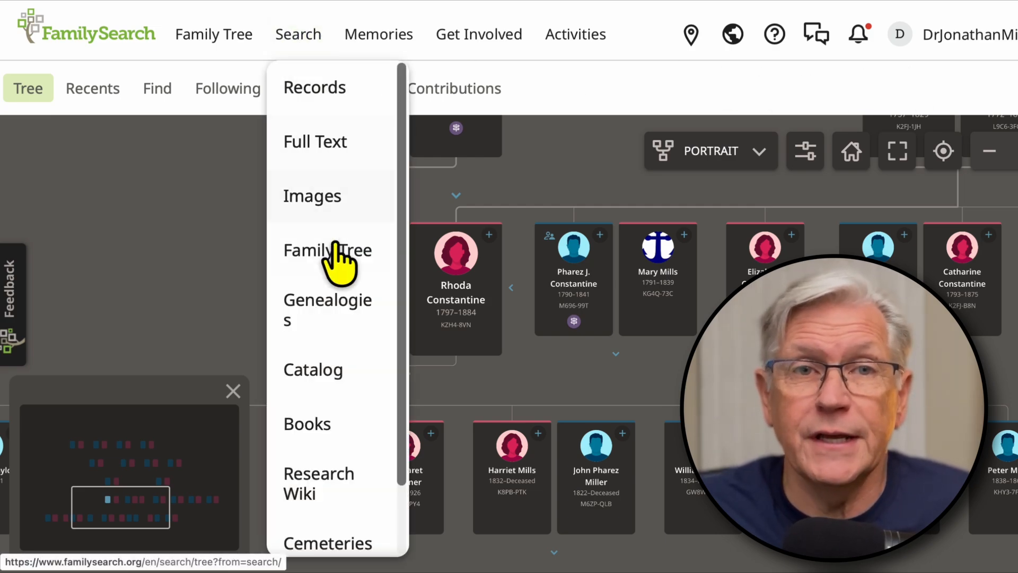
click(339, 313)
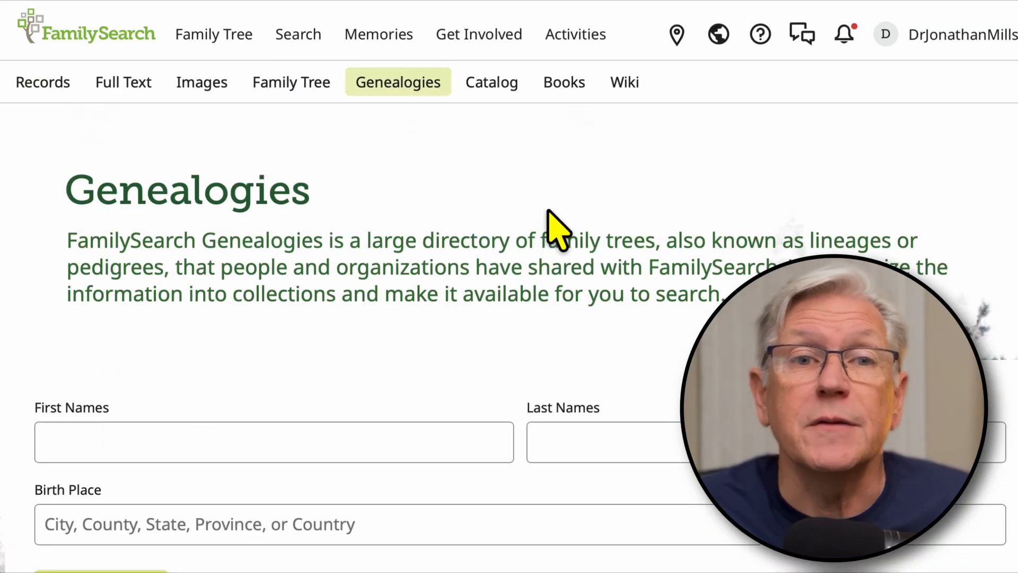
scroll(552, 225, down, 5)
scroll(499, 302, down, 15)
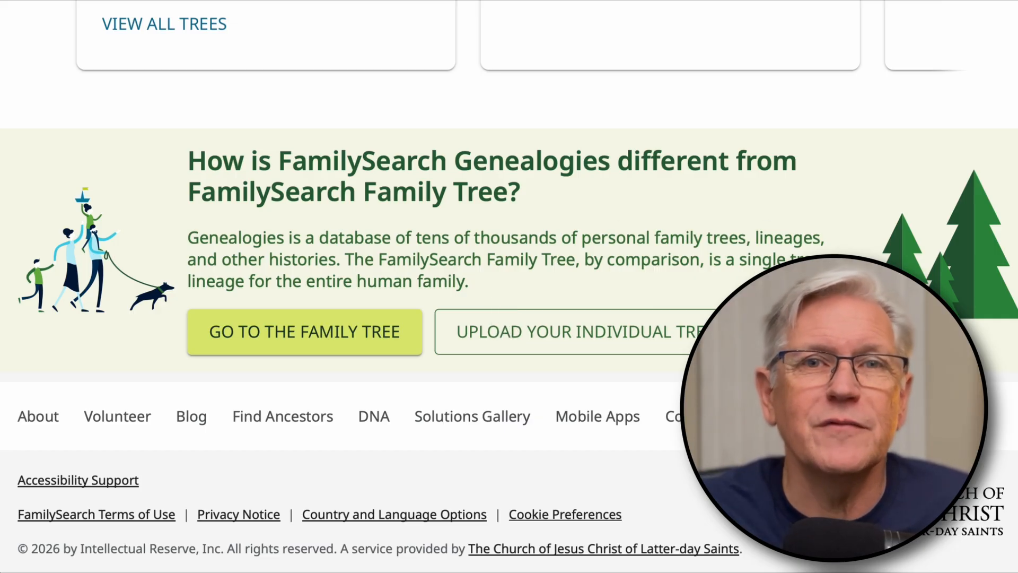
click(579, 332)
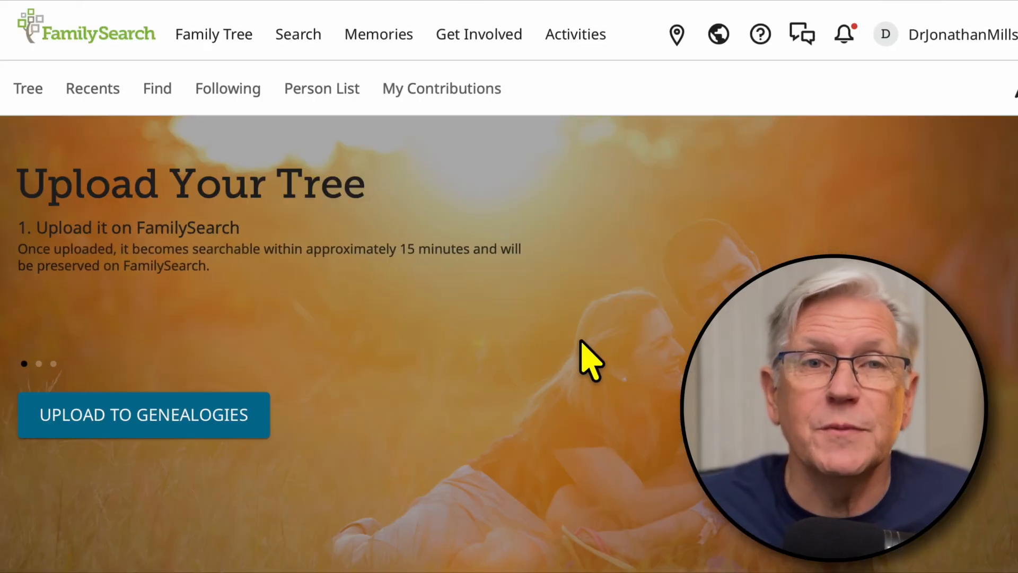
Step: Start an upload to Genealogies and choose the family's GEDCOM file from the Downloads folder
scroll(504, 364, down, 2)
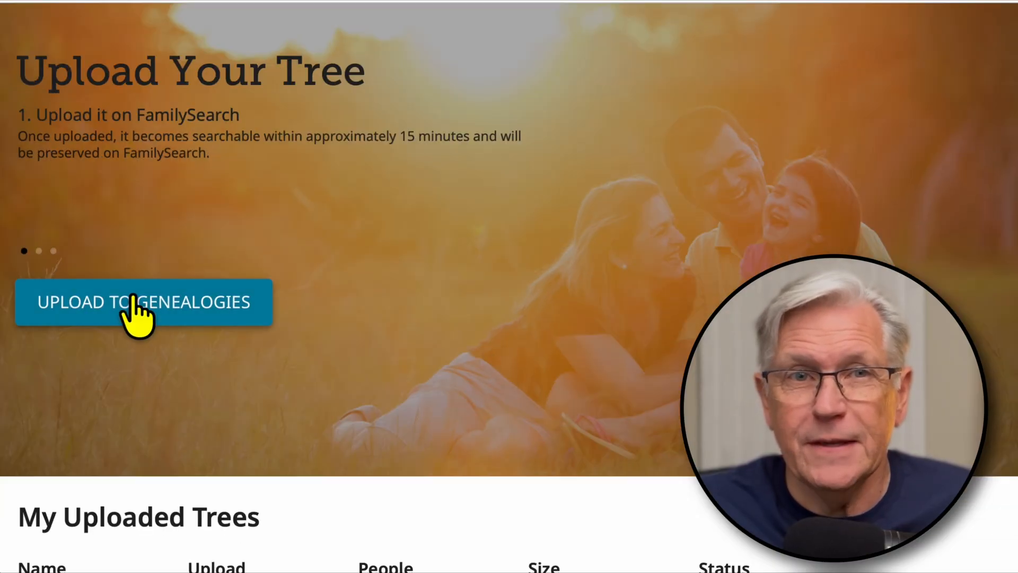
click(140, 313)
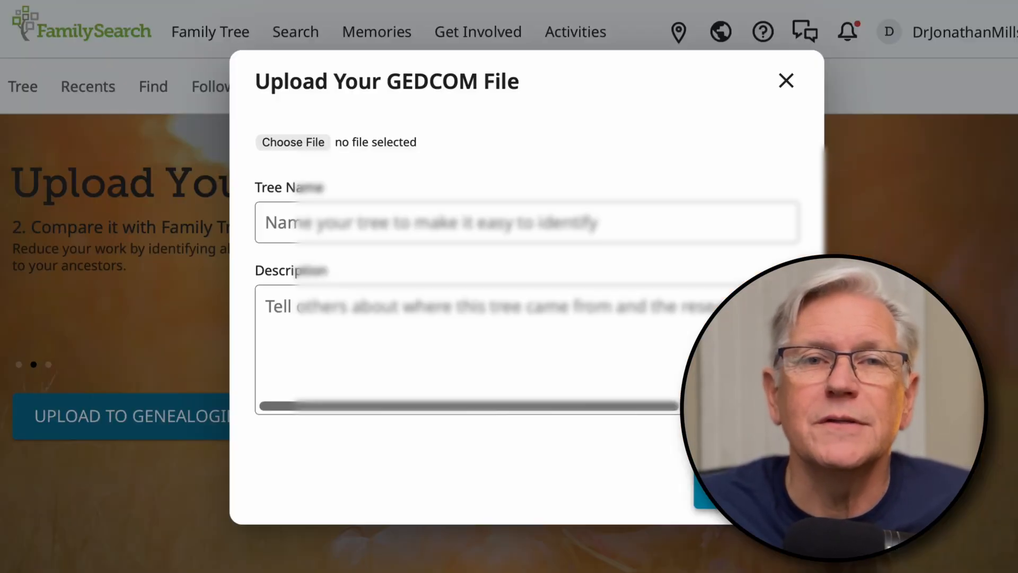
click(292, 142)
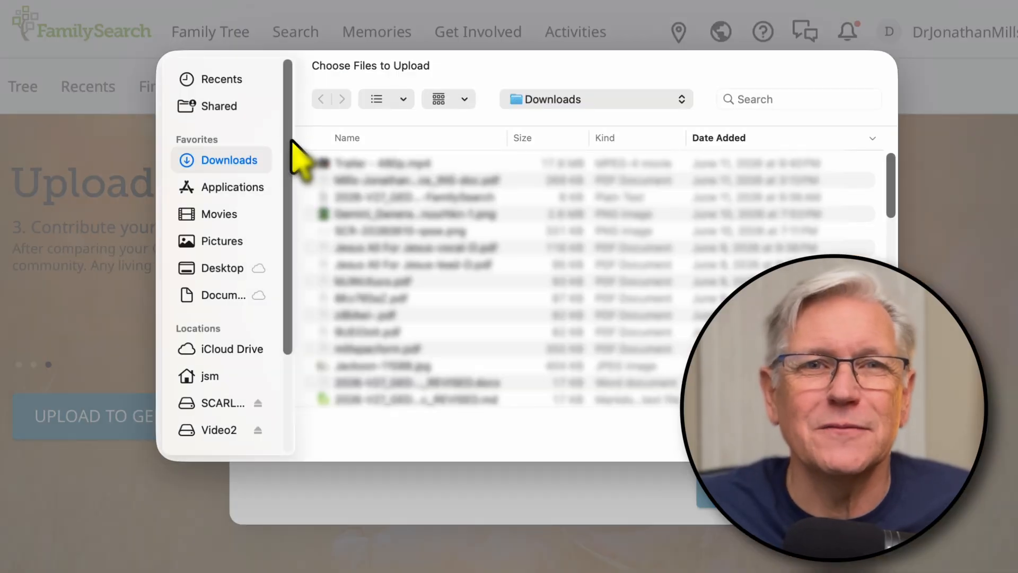
scroll(453, 249, down, 3)
scroll(452, 249, down, 5)
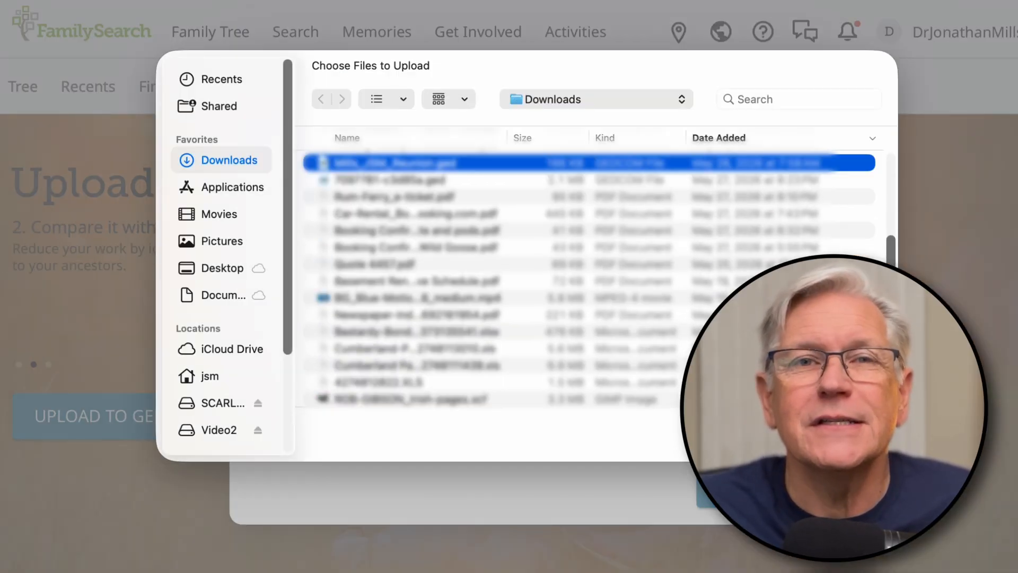
key(Return)
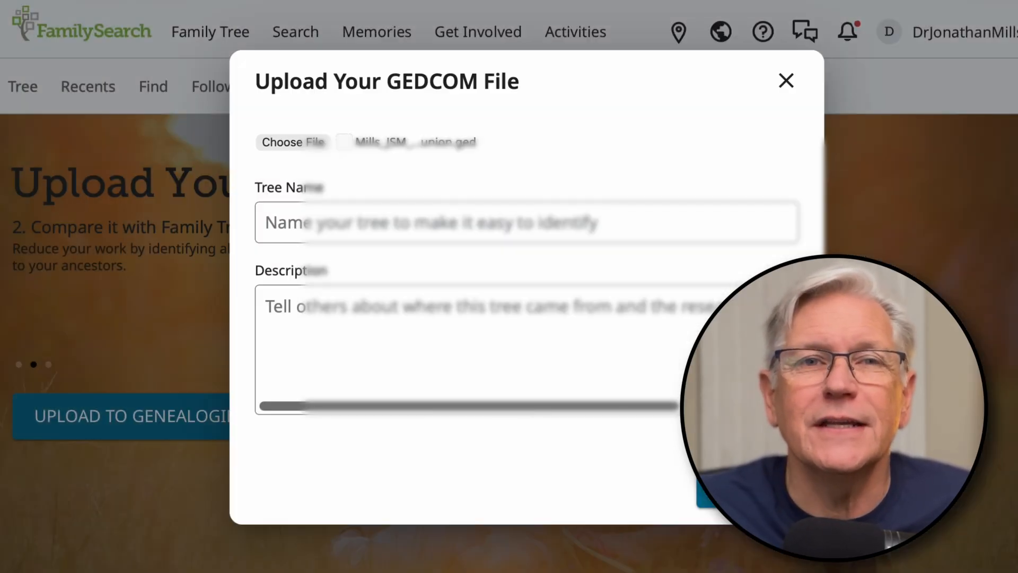
Step: Name the tree with the family surname followed by "Family from" and the ancestor's full name
click(432, 220)
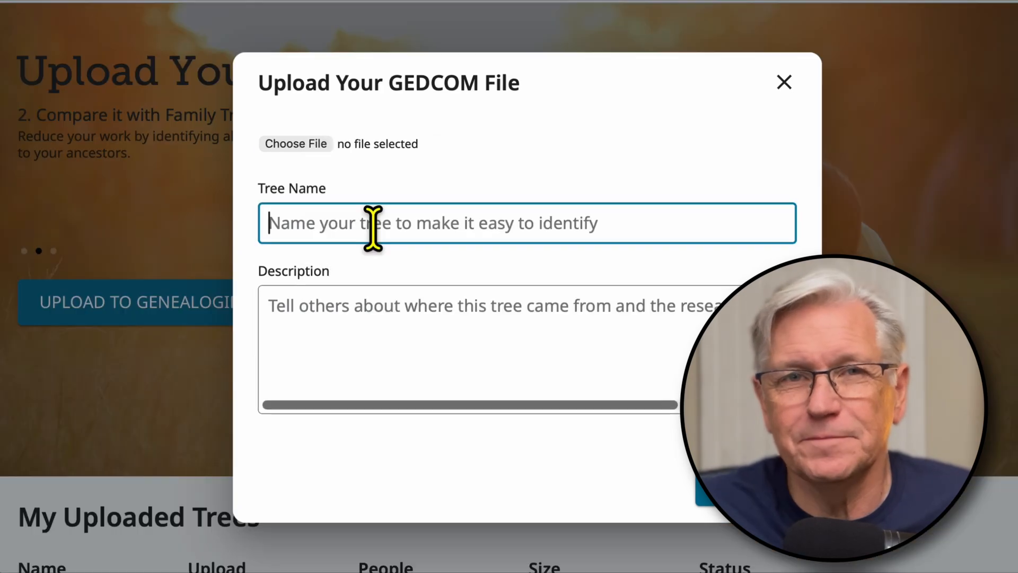
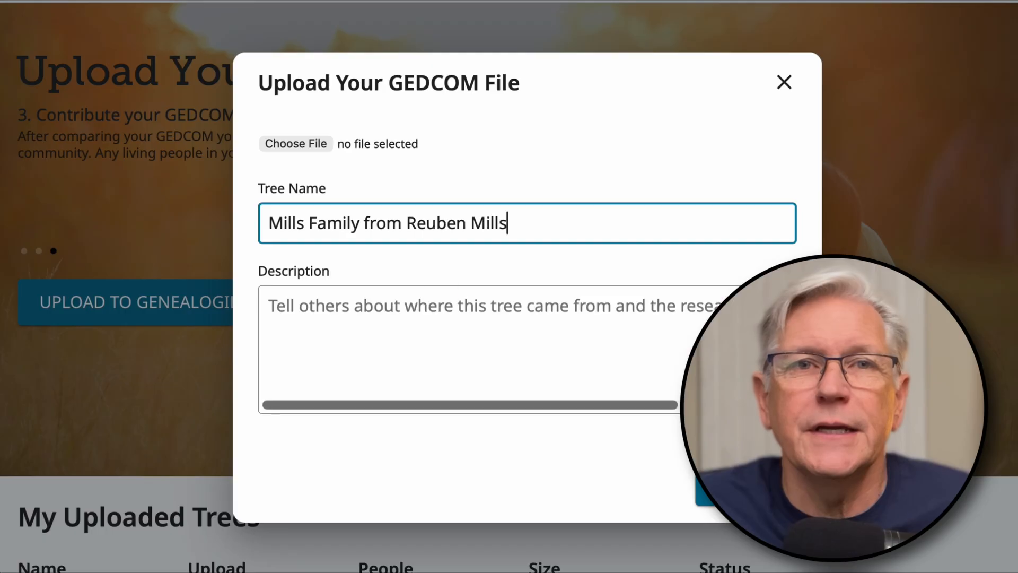
Step: Describe the tree as "Research by" plus the researcher's full name, and upload the GEDCOM file
click(384, 316)
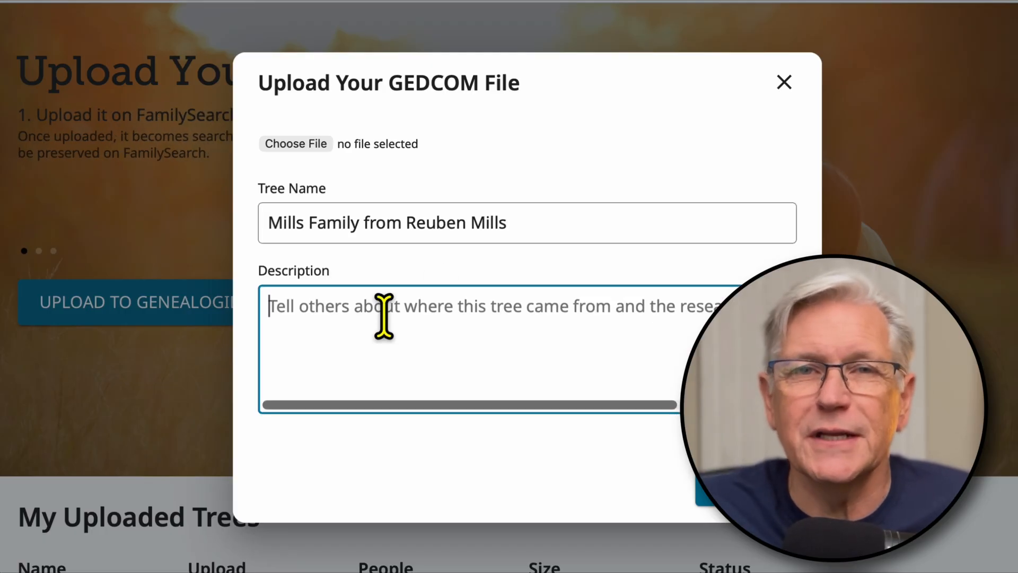
text(Research by )
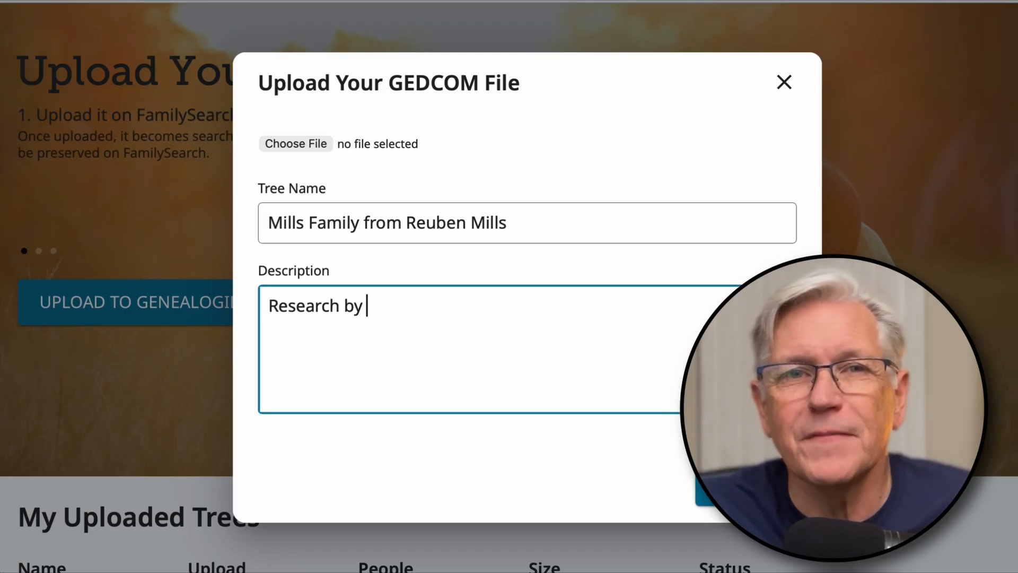
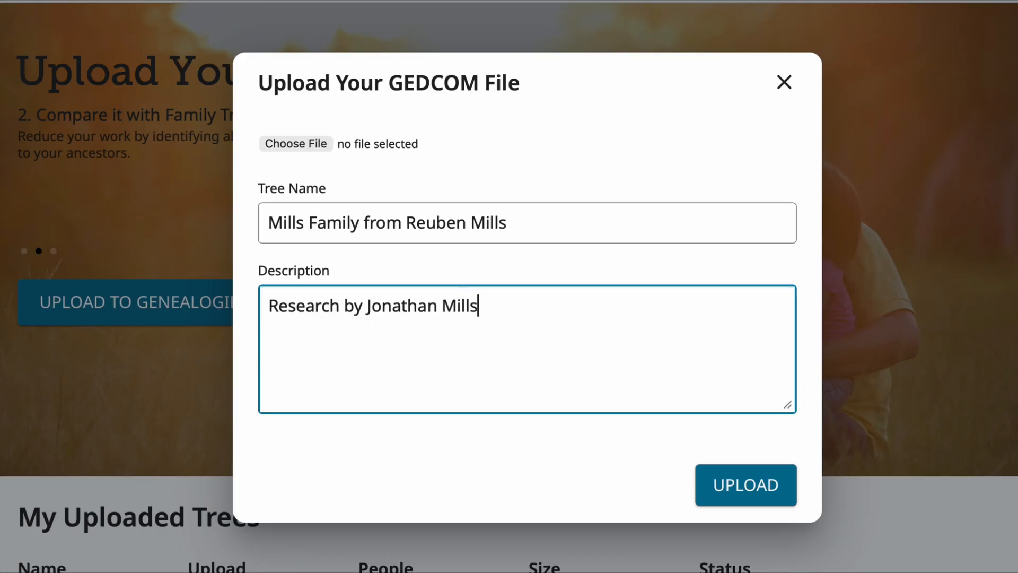
click(742, 483)
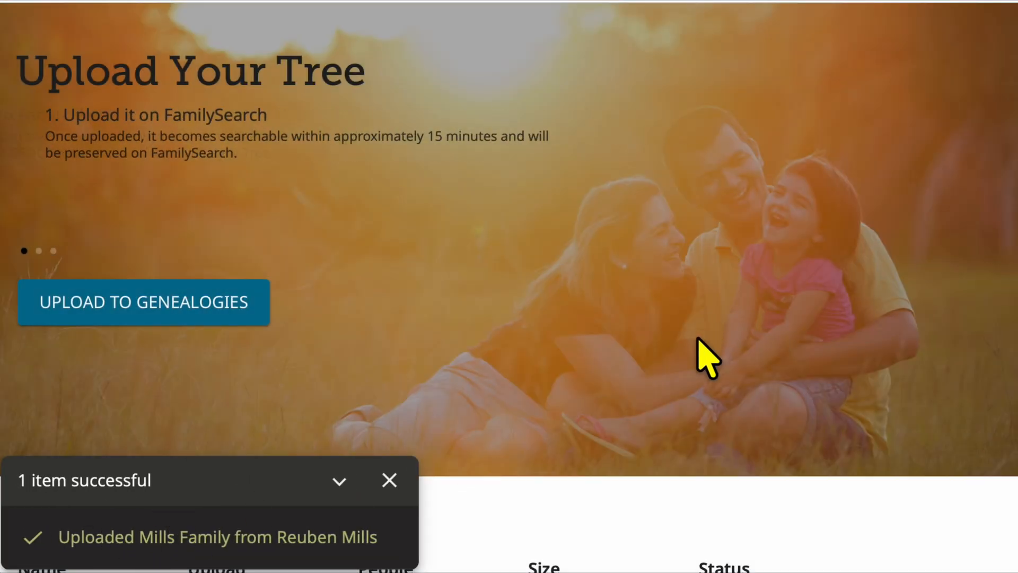
Step: Compare the uploaded tree with Family Tree, view the results and look through the match status of all individuals
scroll(699, 345, down, 5)
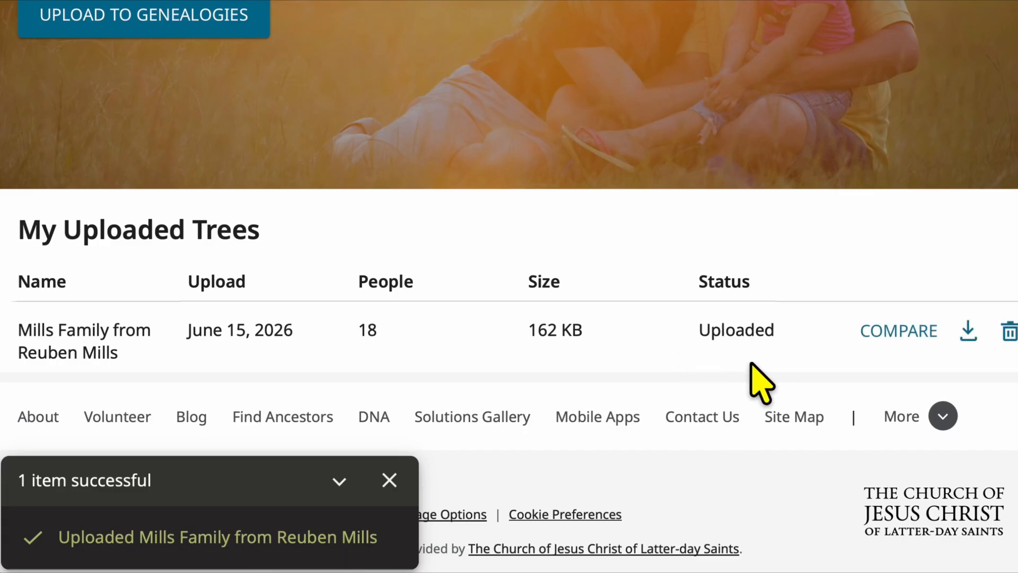
click(909, 326)
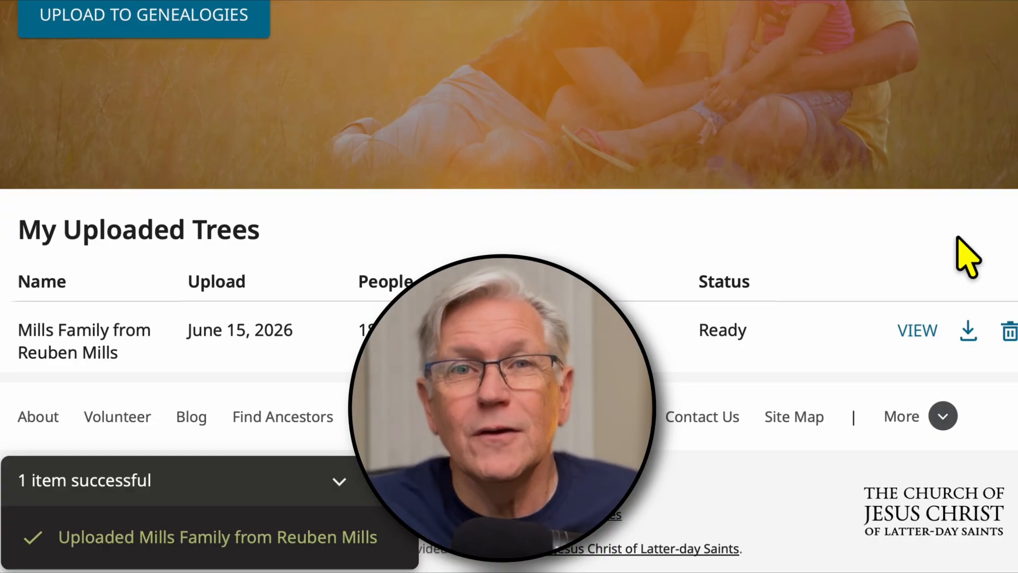
click(914, 328)
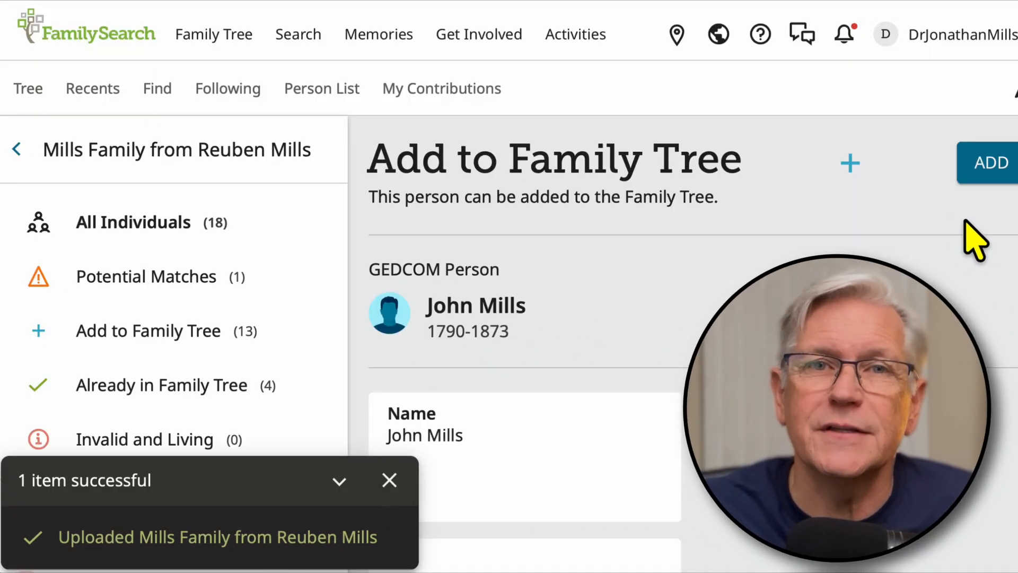
click(389, 481)
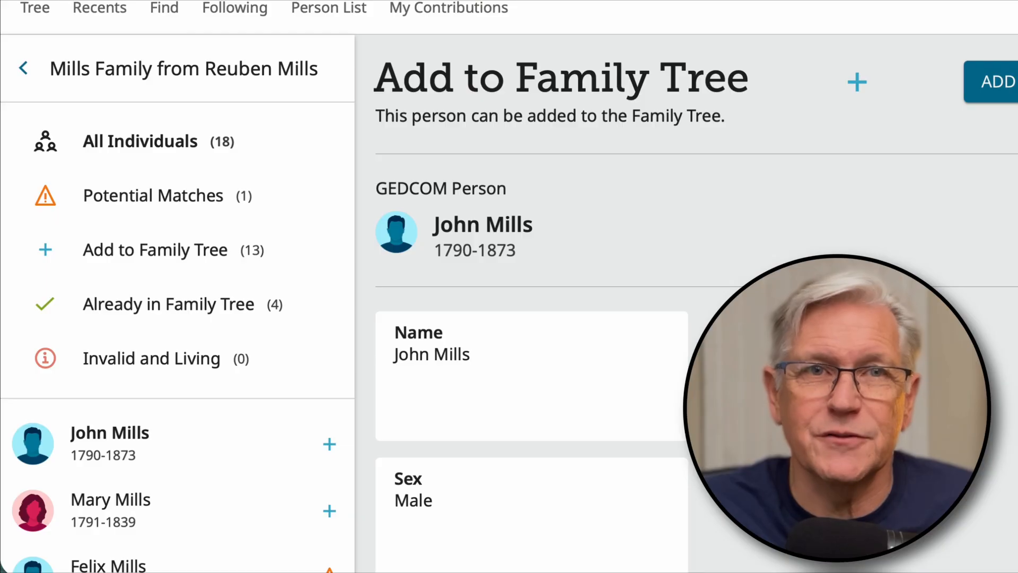
scroll(509, 287, down, 7)
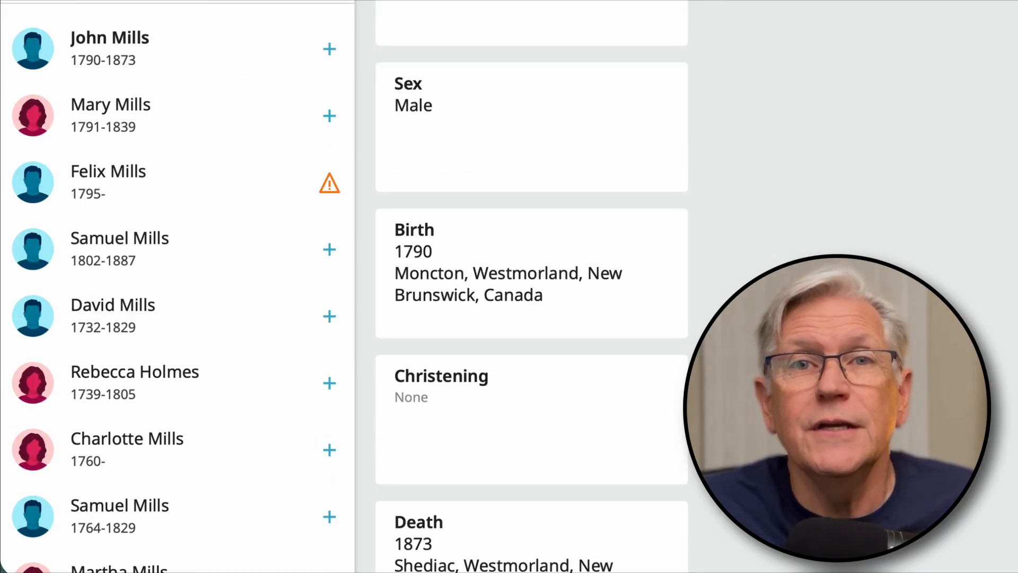
scroll(344, 286, down, 3)
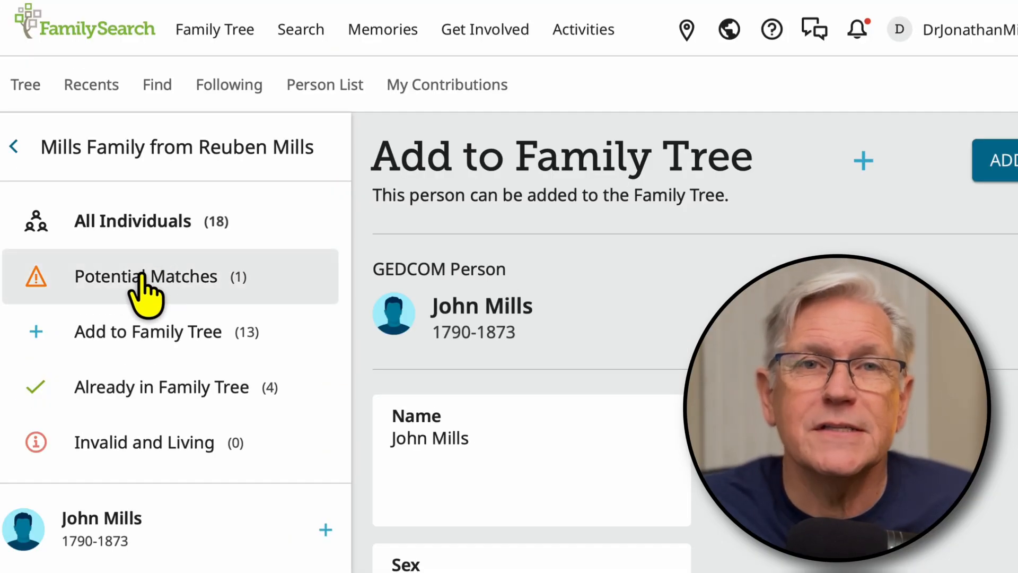
Step: Review the potential match's vital details, spouse and children against the GEDCOM person, and accept it as a match
click(139, 276)
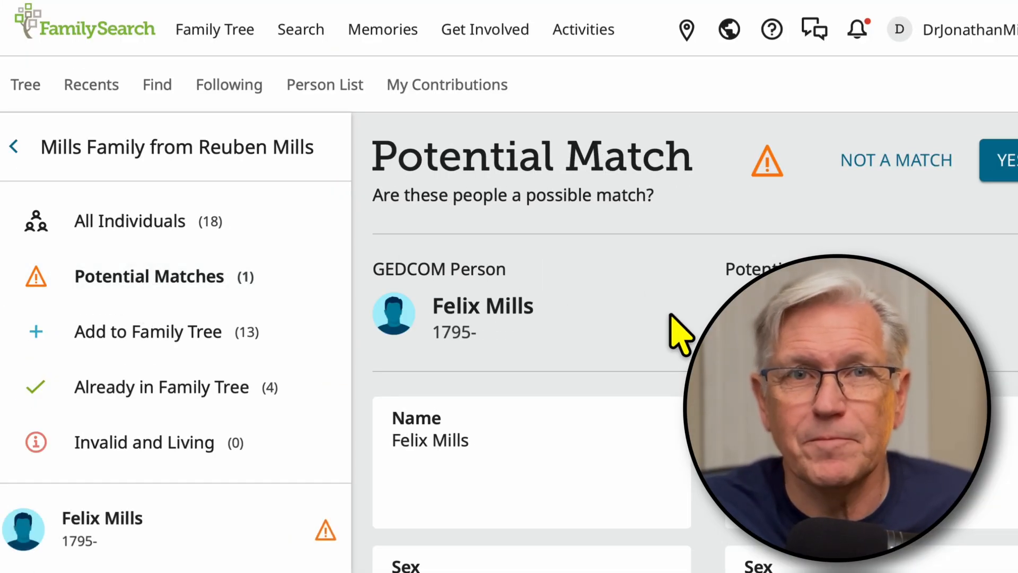
scroll(678, 326, down, 2)
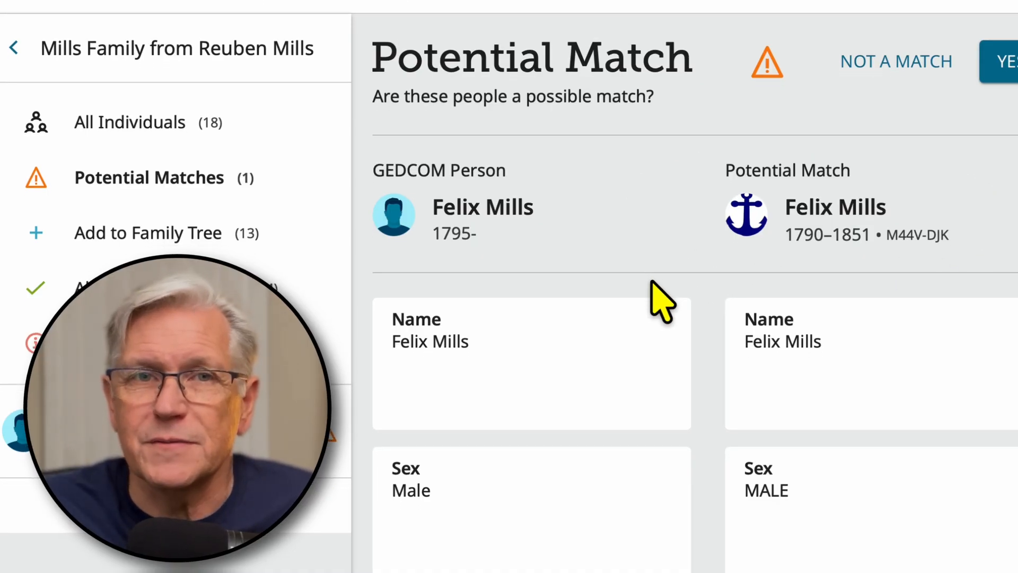
scroll(662, 302, down, 5)
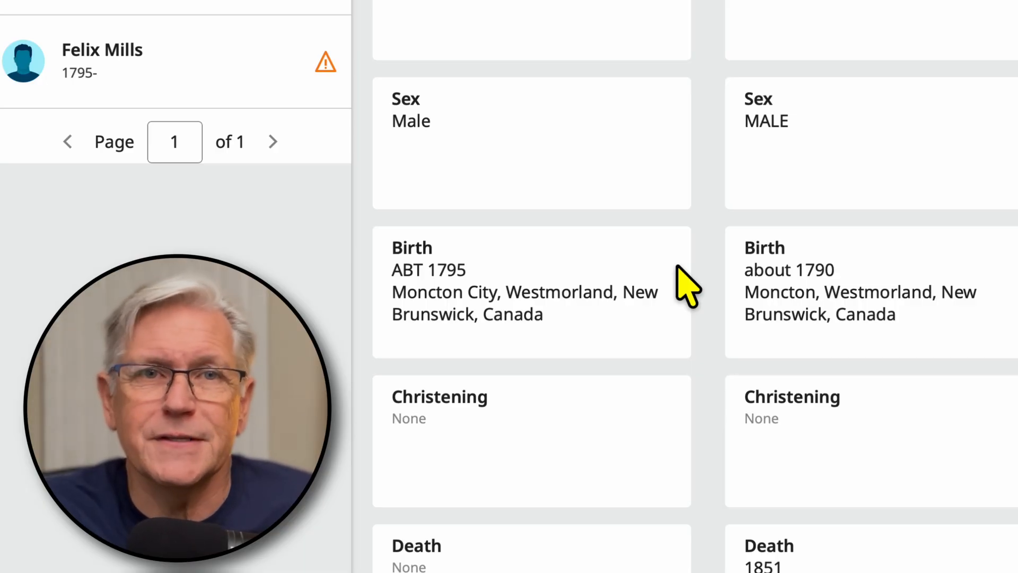
scroll(713, 254, down, 3)
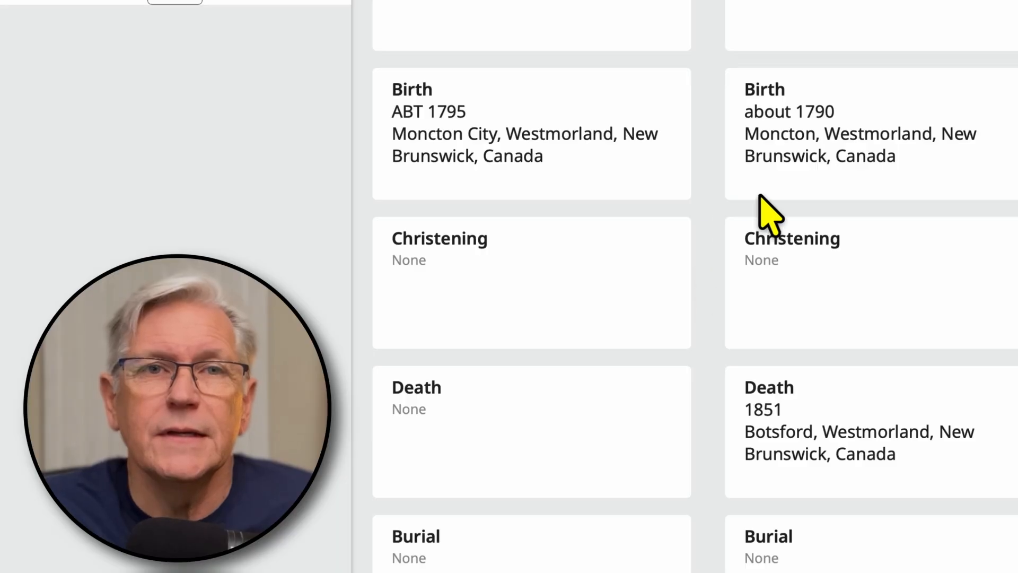
scroll(727, 286, down, 3)
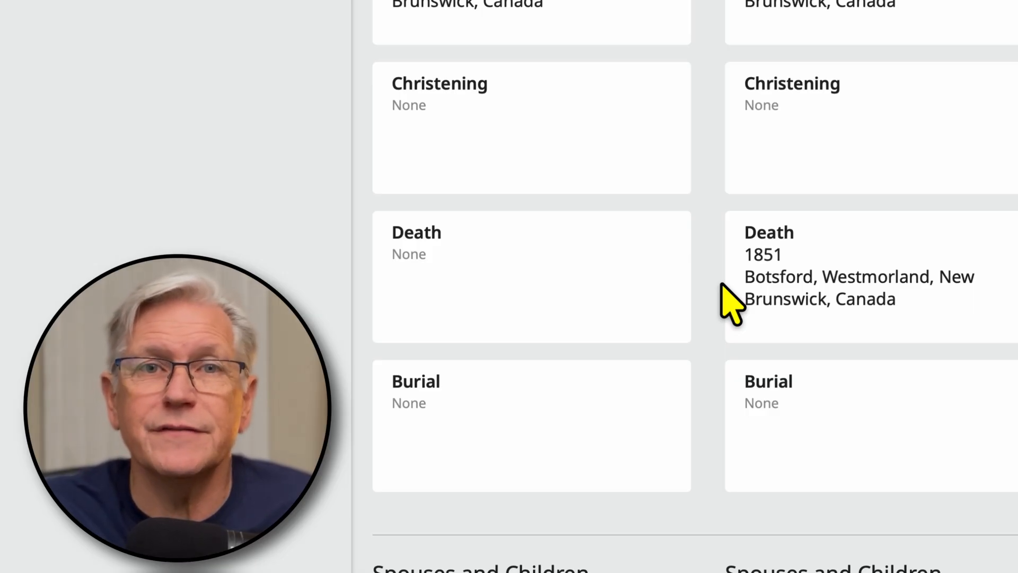
scroll(703, 324, down, 8)
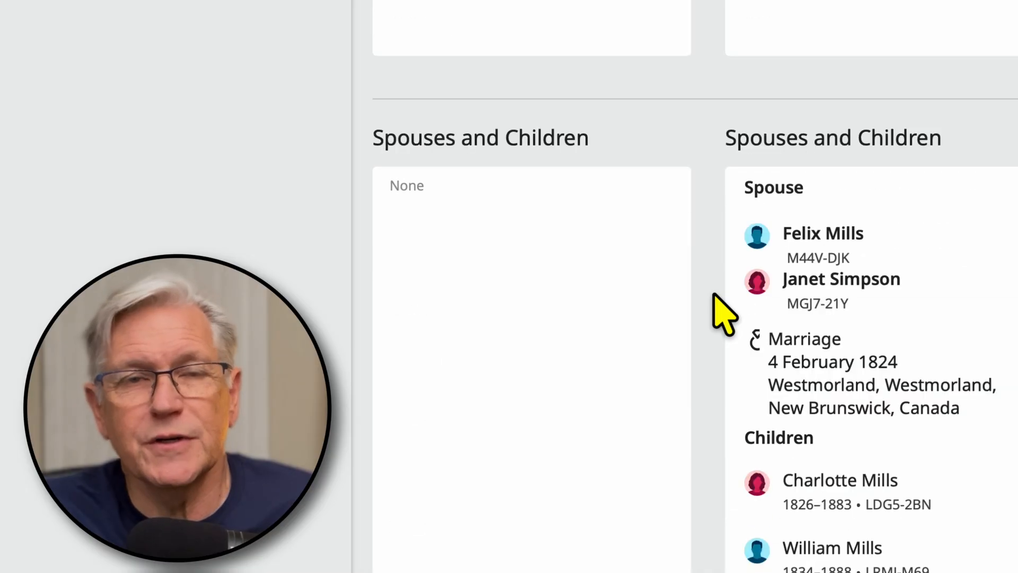
scroll(705, 312, down, 10)
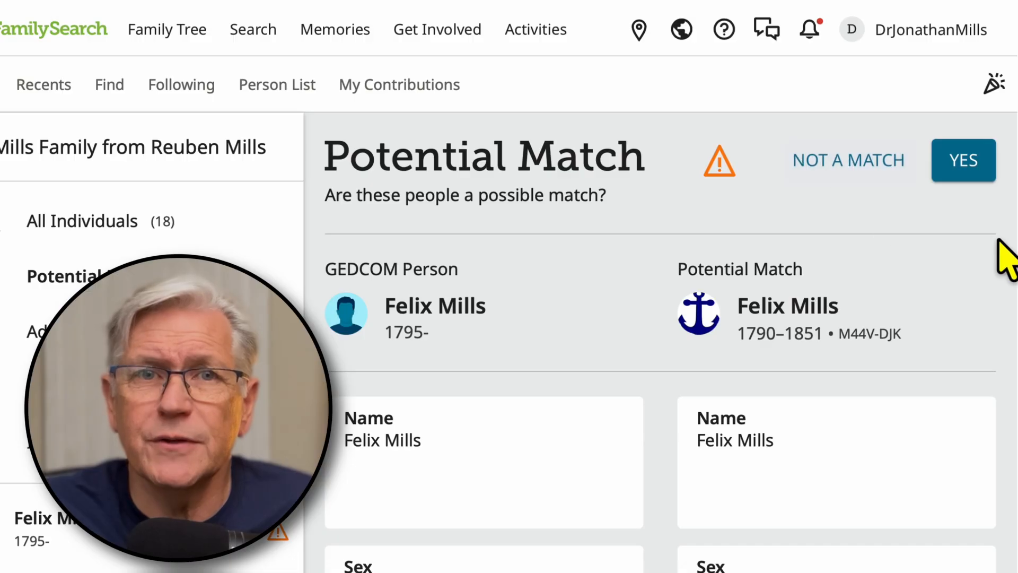
click(962, 160)
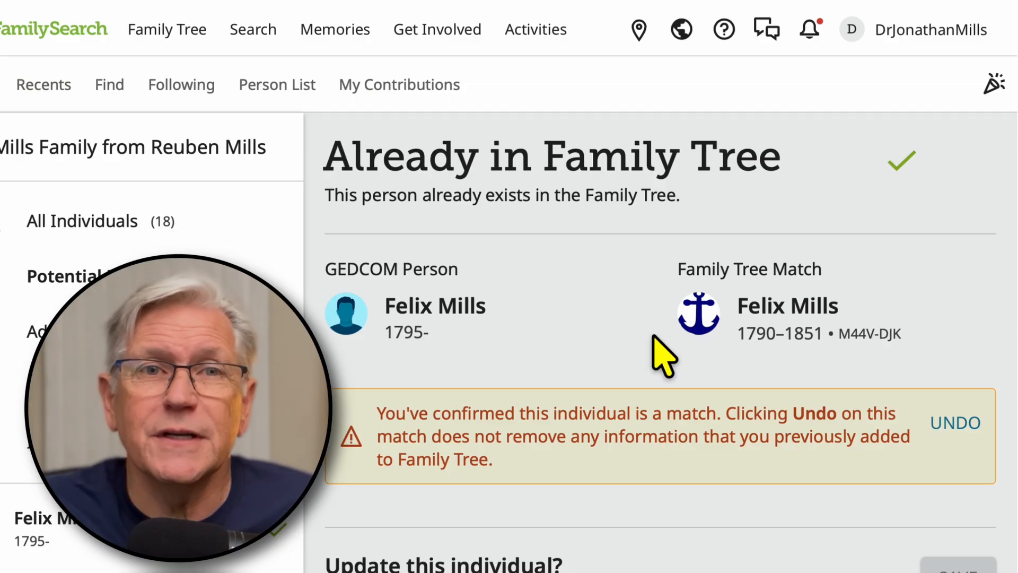
Step: Examine which details of the matched person can be replaced in Family Tree, and list the individuals already in Family Tree
scroll(666, 350, down, 3)
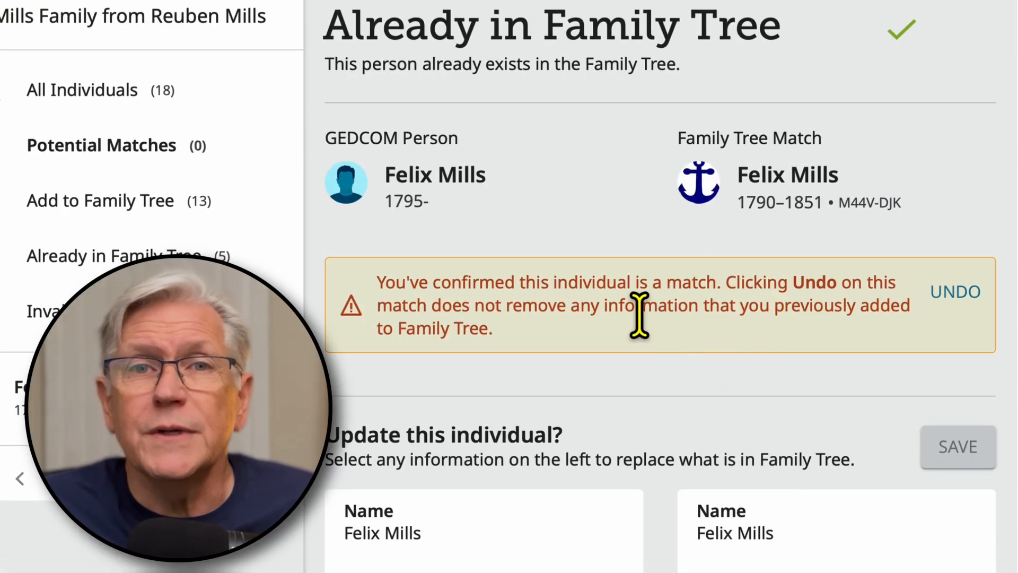
scroll(657, 459, down, 2)
scroll(660, 461, down, 8)
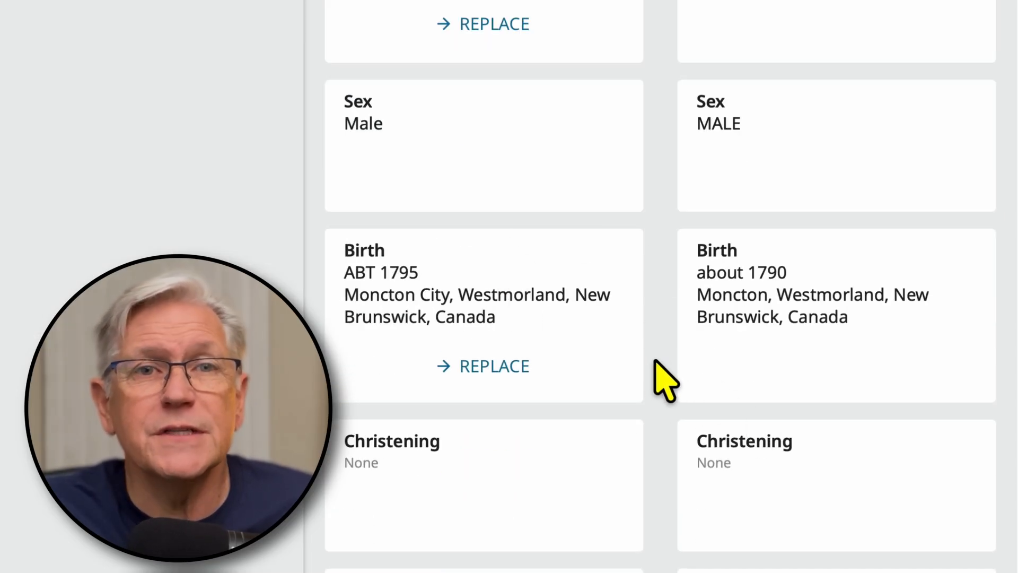
scroll(656, 359, down, 1)
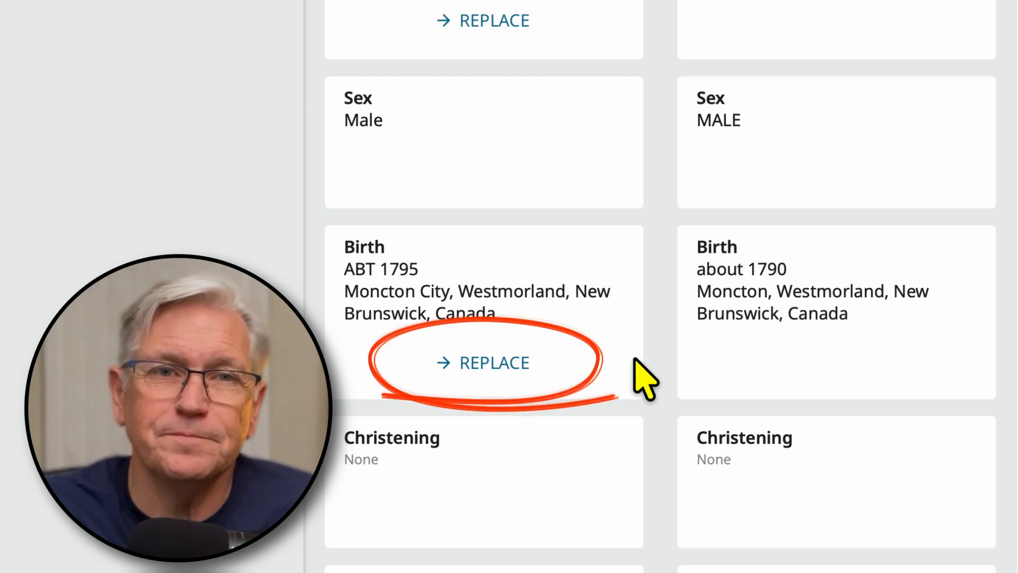
scroll(647, 350, down, 20)
scroll(667, 353, up, 20)
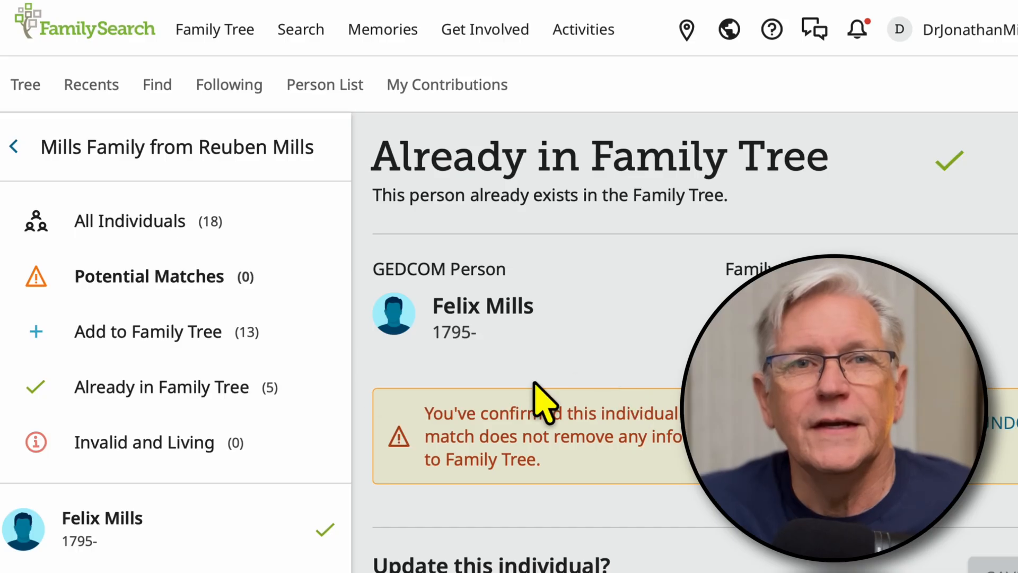
click(130, 406)
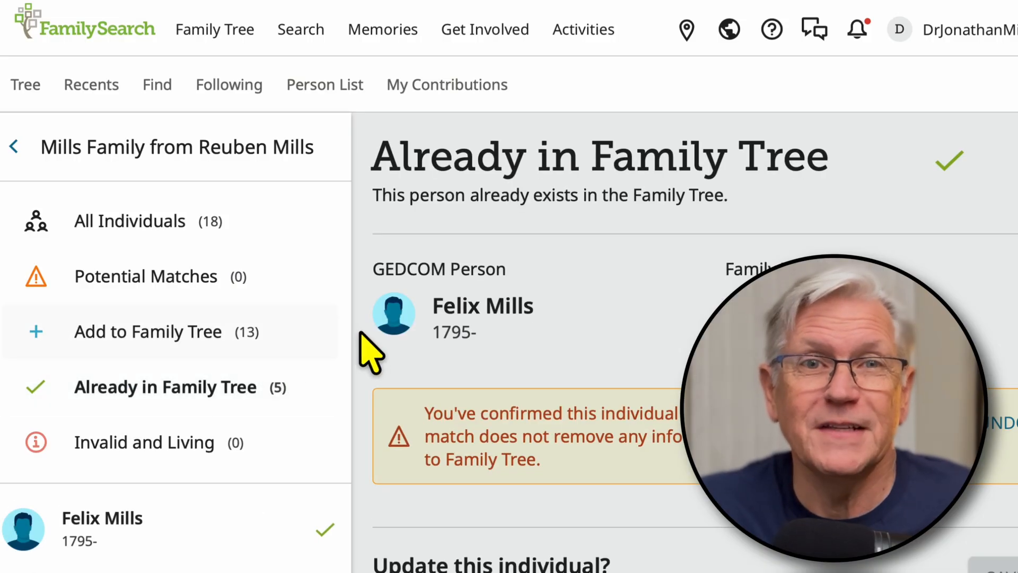
Step: Look through the individuals already in Family Tree and open the last one listed to compare its vital details with the GEDCOM
scroll(366, 333, down, 5)
scroll(370, 339, down, 3)
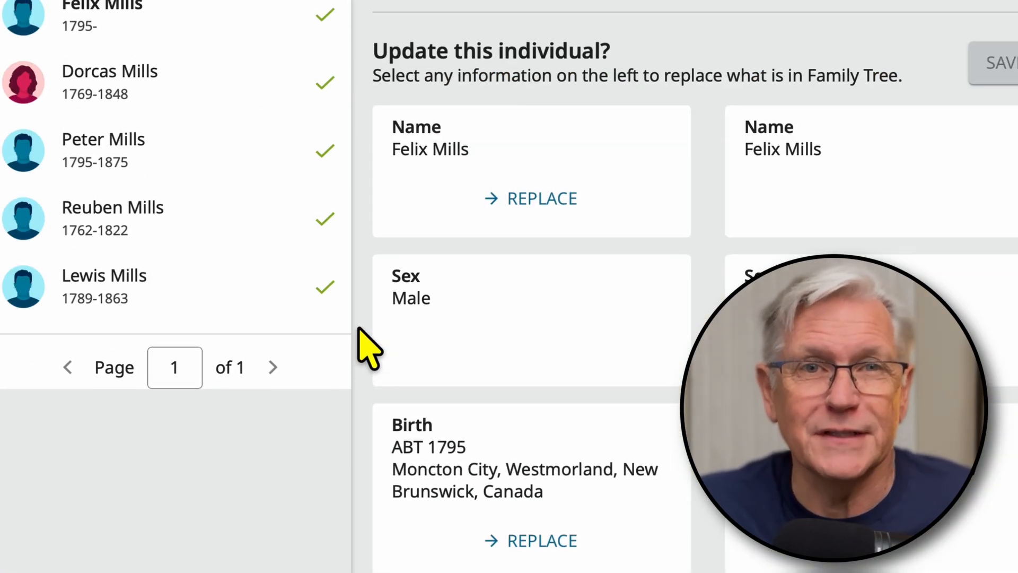
scroll(358, 334, up, 5)
scroll(159, 296, up, 5)
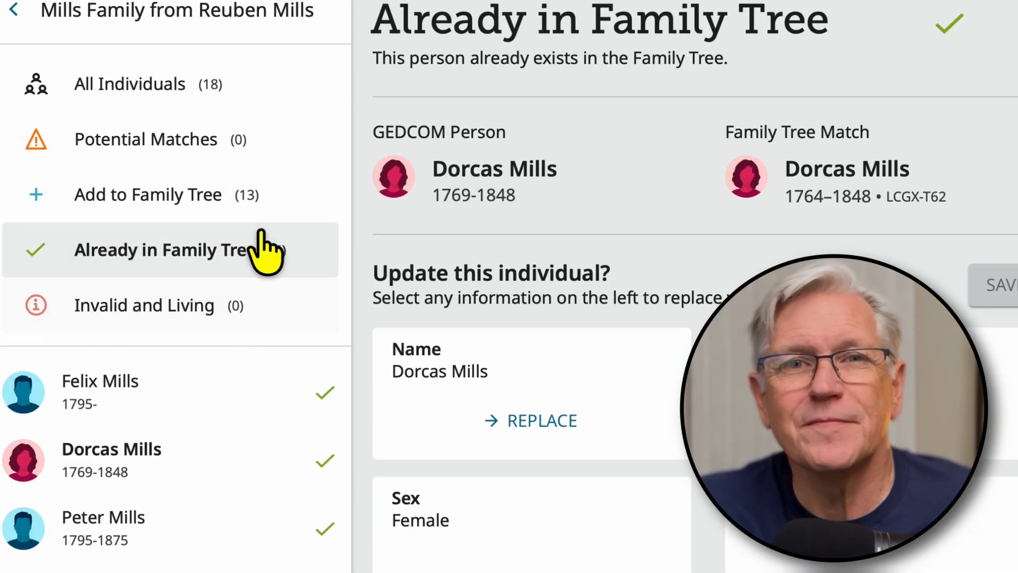
scroll(205, 325, down, 7)
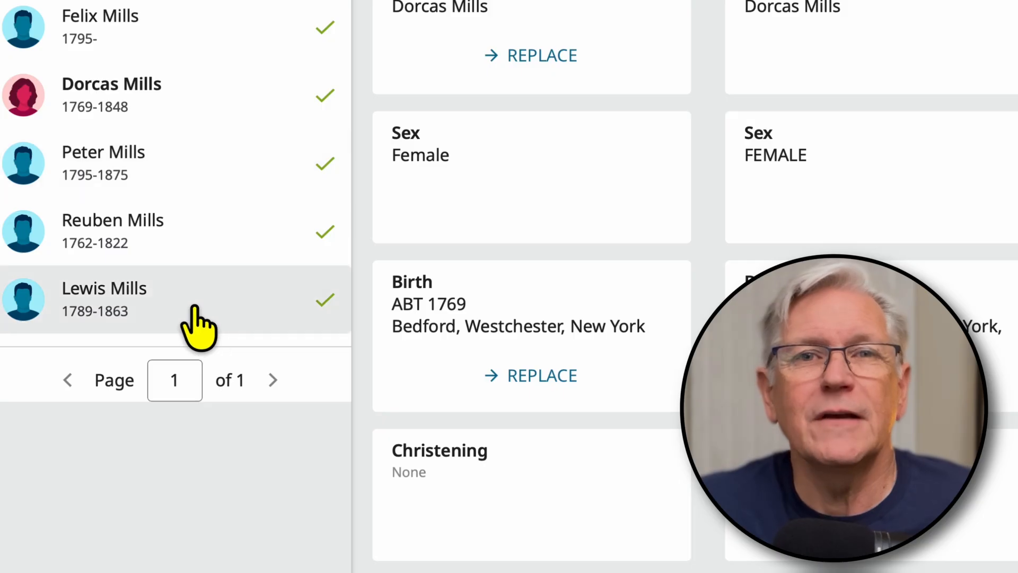
click(88, 293)
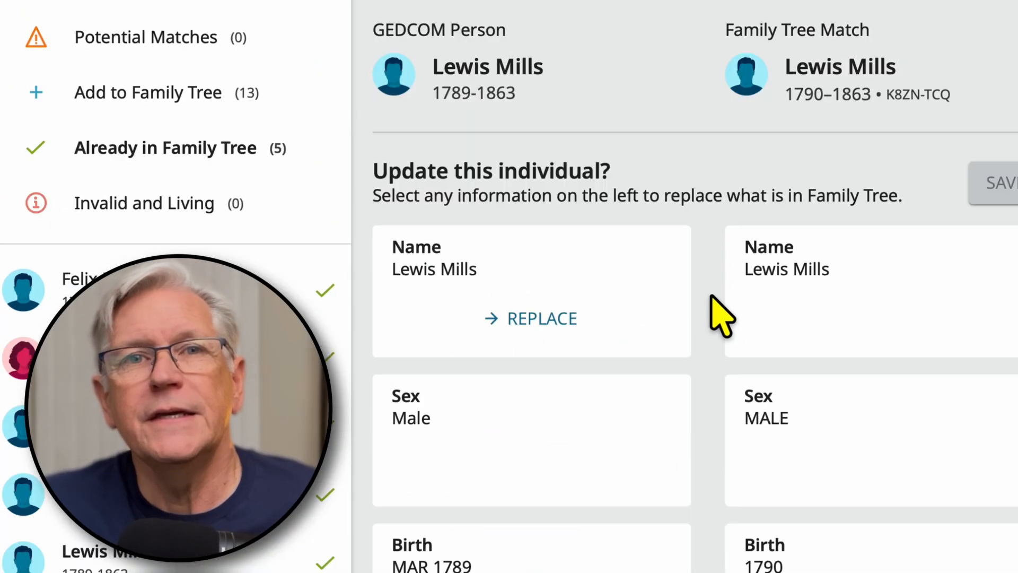
scroll(716, 329, down, 5)
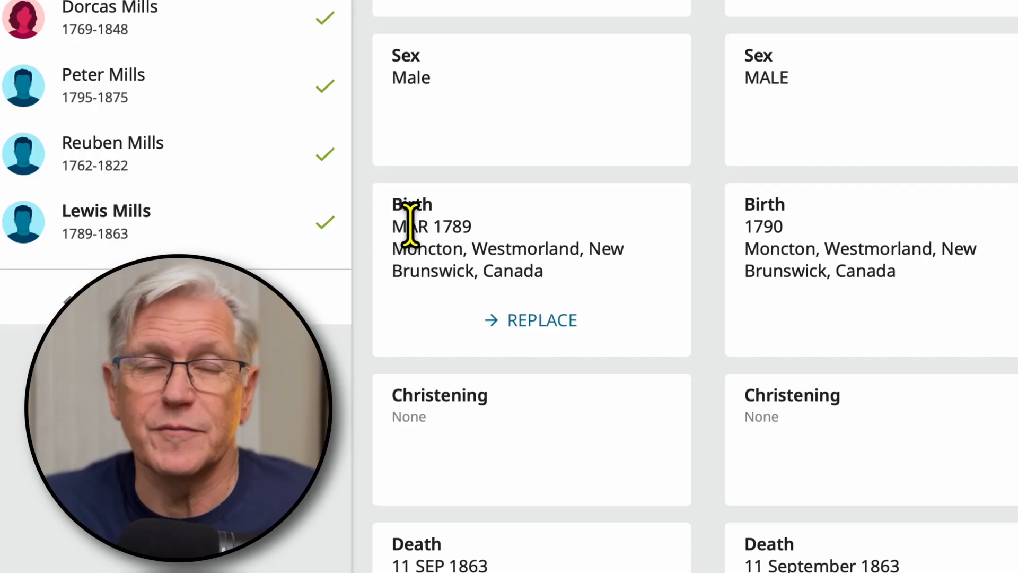
Step: Replace the matched man's birth information in Family Tree with the GEDCOM's birth information, and review his remaining vital details
drag(469, 227, 398, 220)
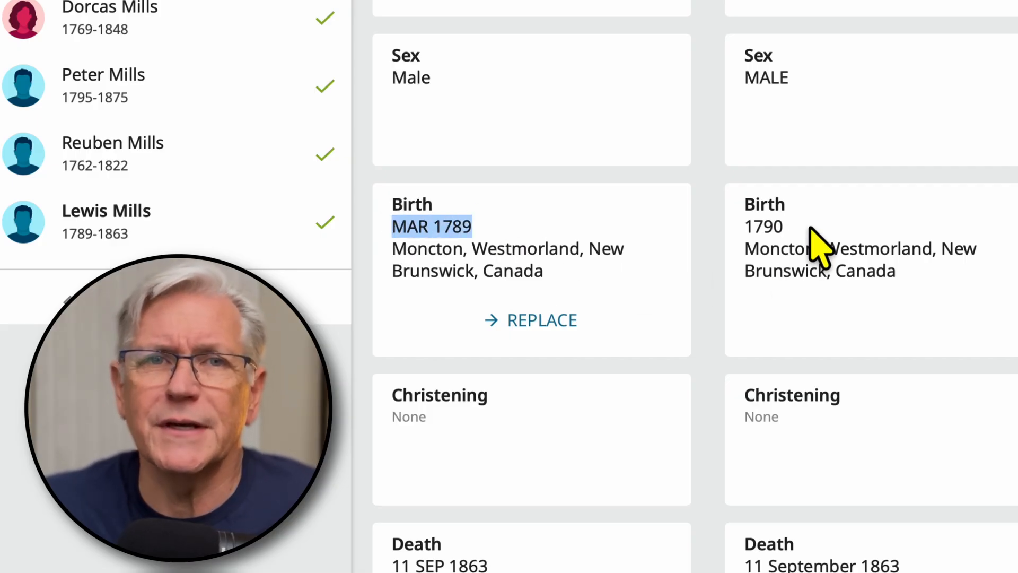
click(538, 320)
scroll(705, 402, down, 6)
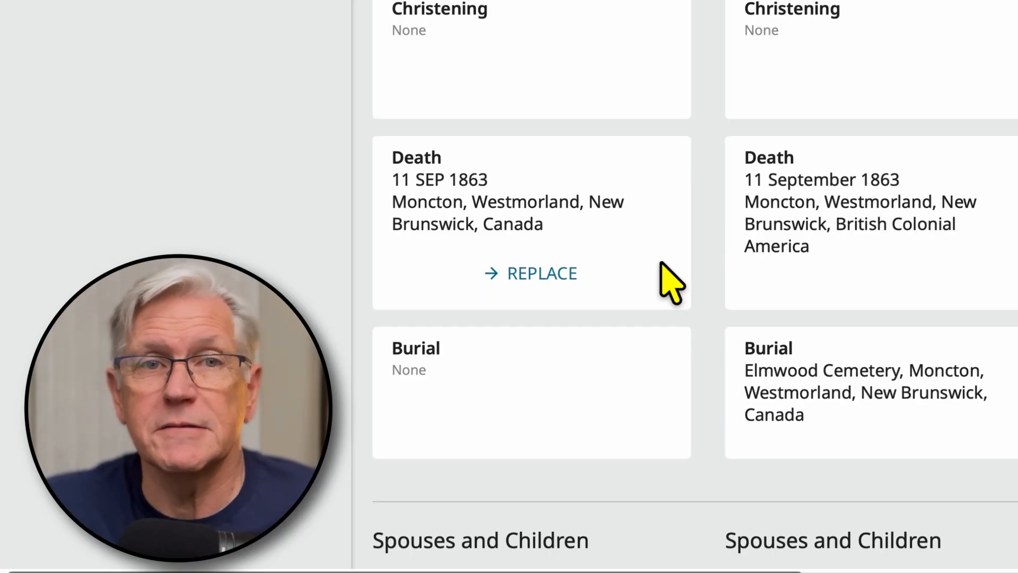
scroll(711, 431, down, 15)
scroll(675, 409, up, 20)
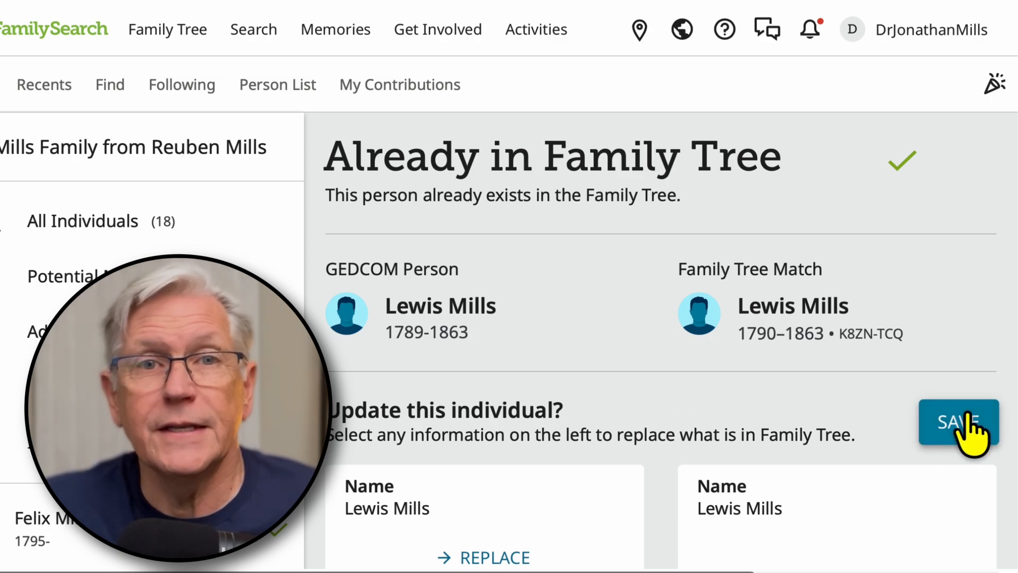
Step: Save the replaced birth information, giving an update reason that starts with "The birth date is more"
click(970, 430)
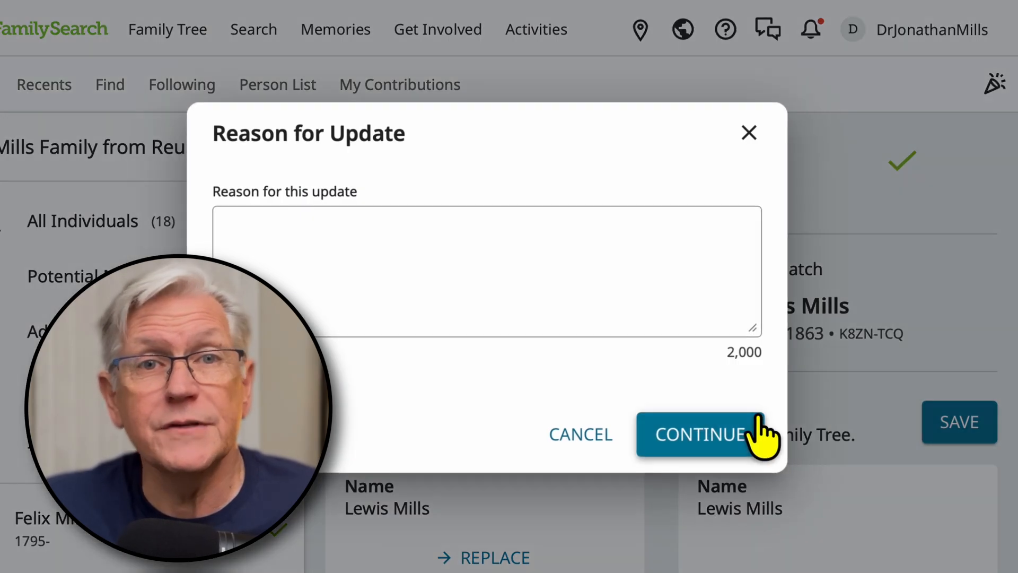
click(373, 237)
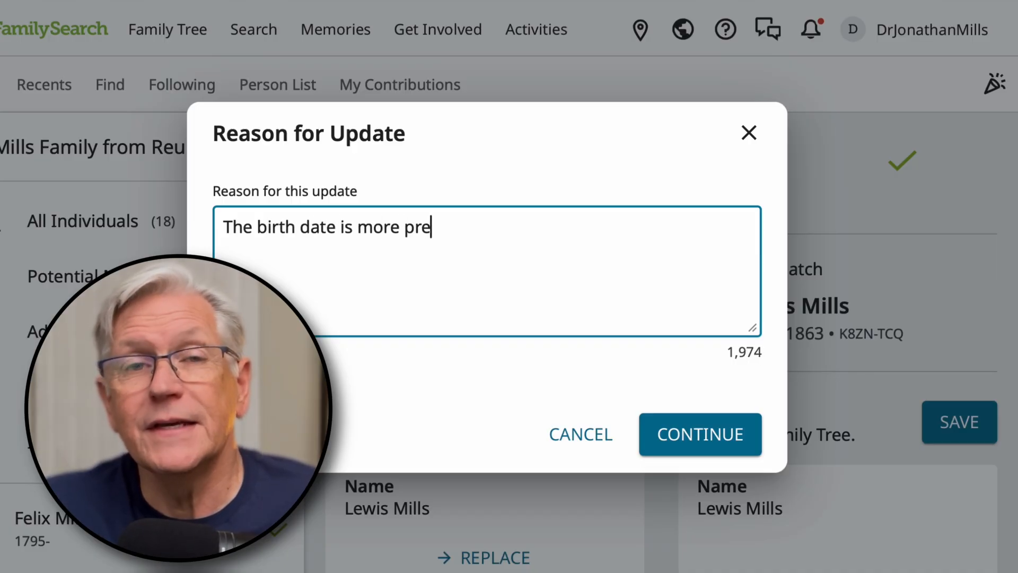
click(690, 431)
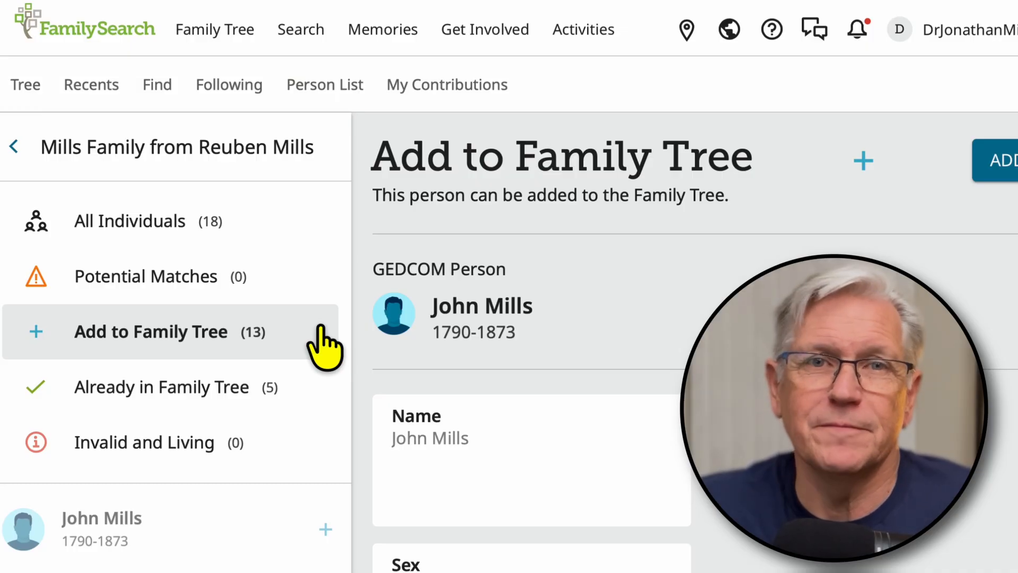
Step: Look through the individuals not yet in Family Tree, review the woman who died in 1843 in Linden, Nova Scotia, and add her
scroll(295, 402, down, 8)
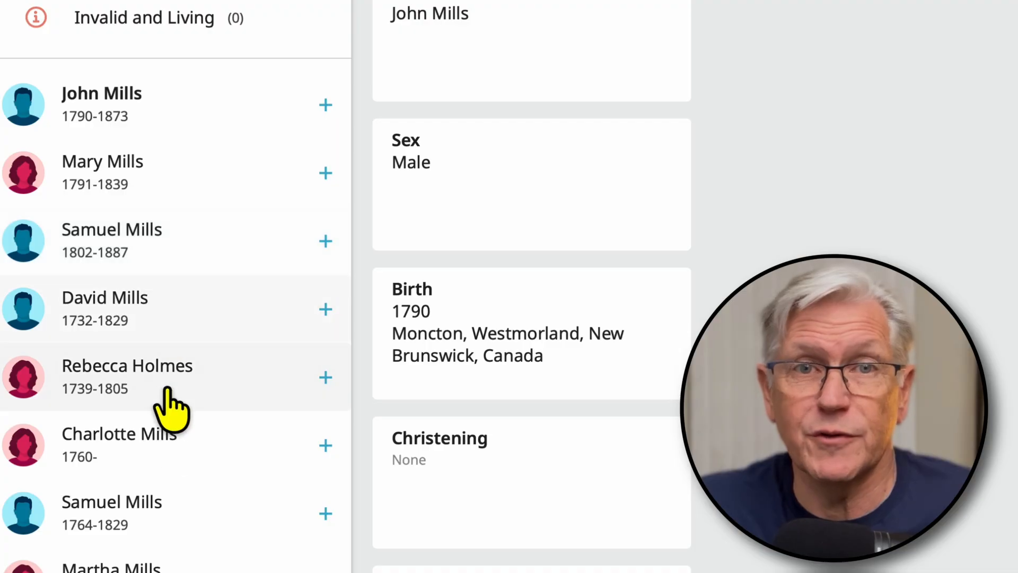
scroll(175, 434, down, 3)
scroll(182, 491, down, 3)
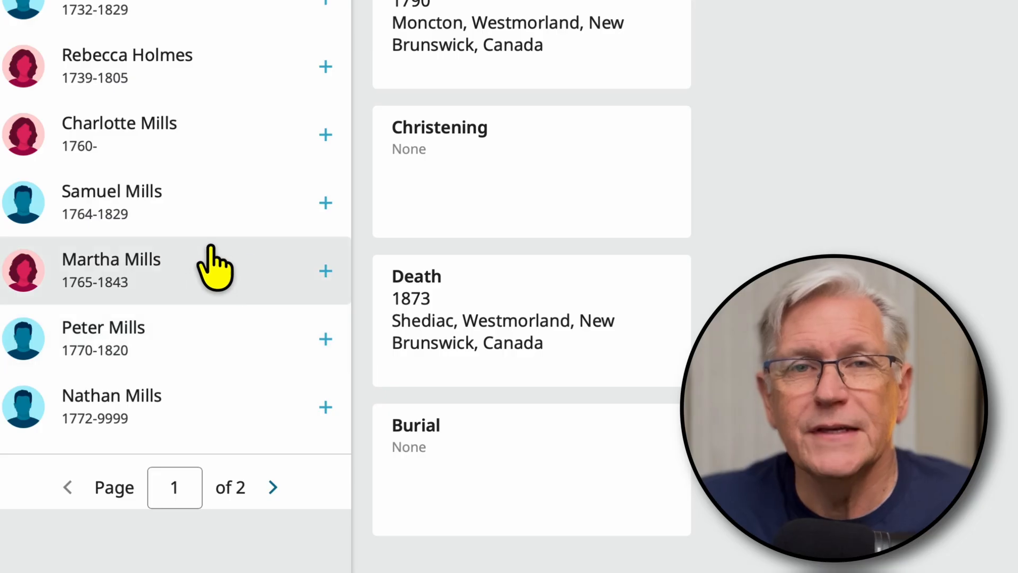
click(96, 264)
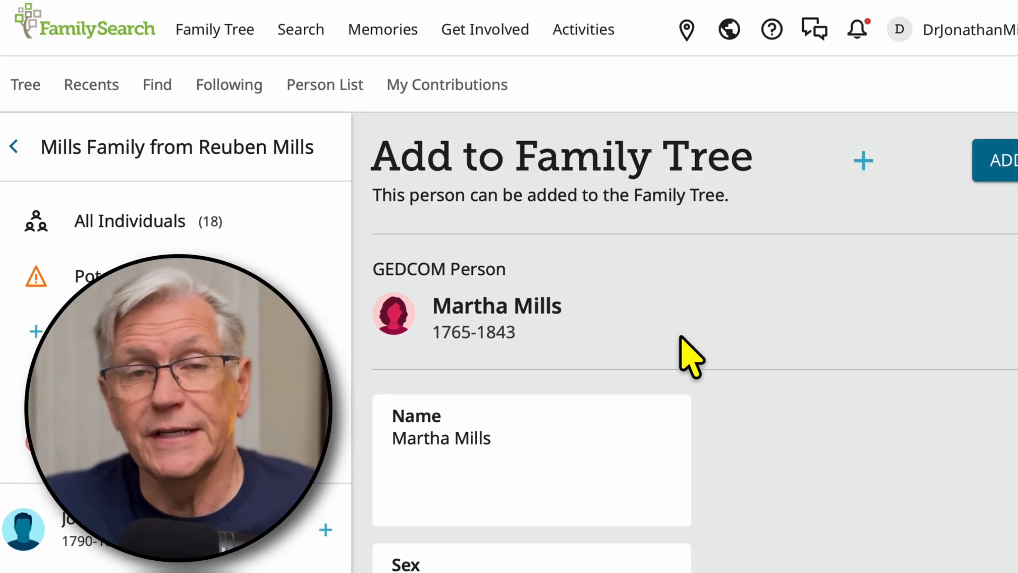
scroll(726, 448, down, 10)
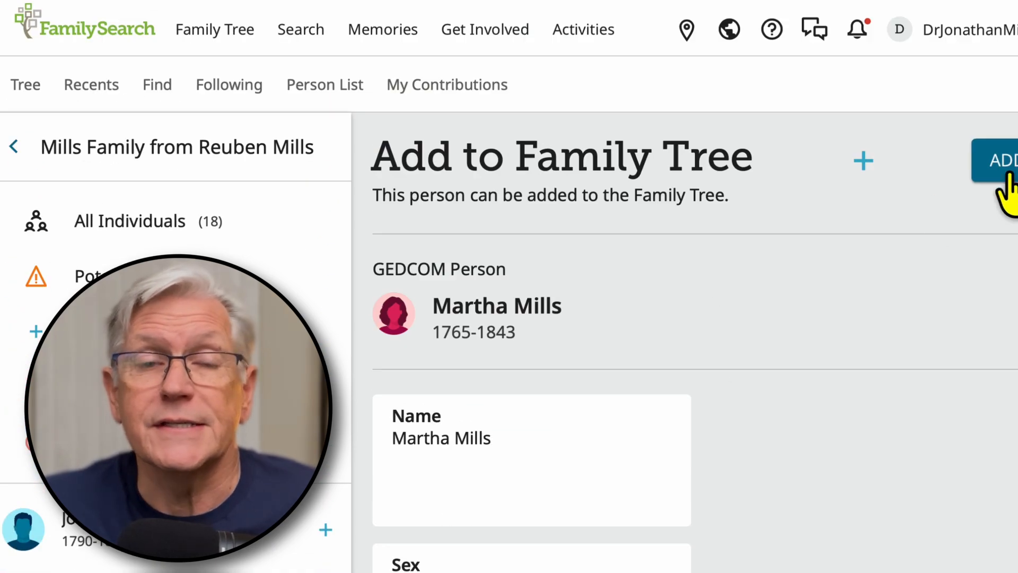
click(1000, 169)
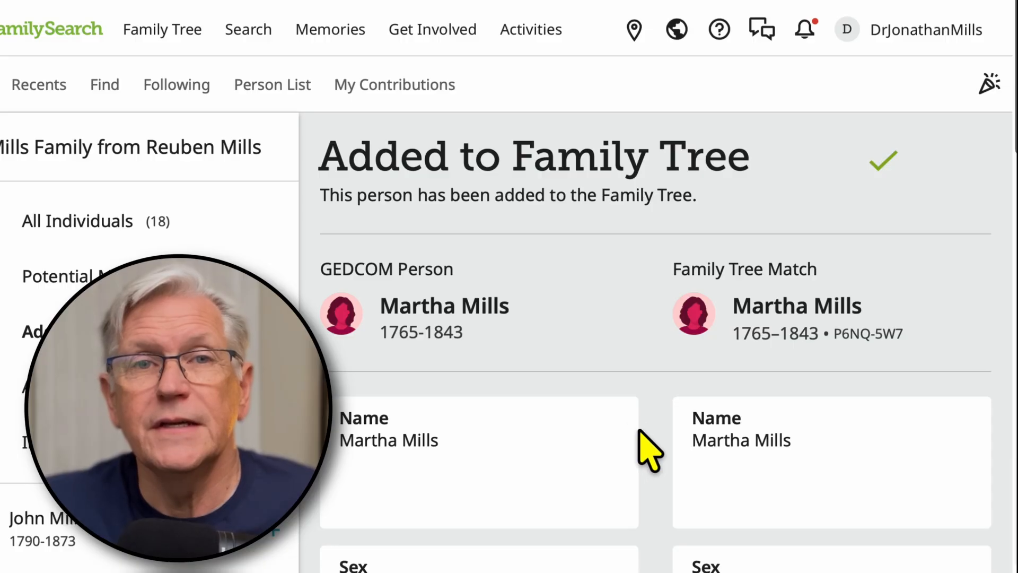
Step: Open the full Family Tree page of the newly added woman from her Family Tree match
scroll(642, 418, down, 3)
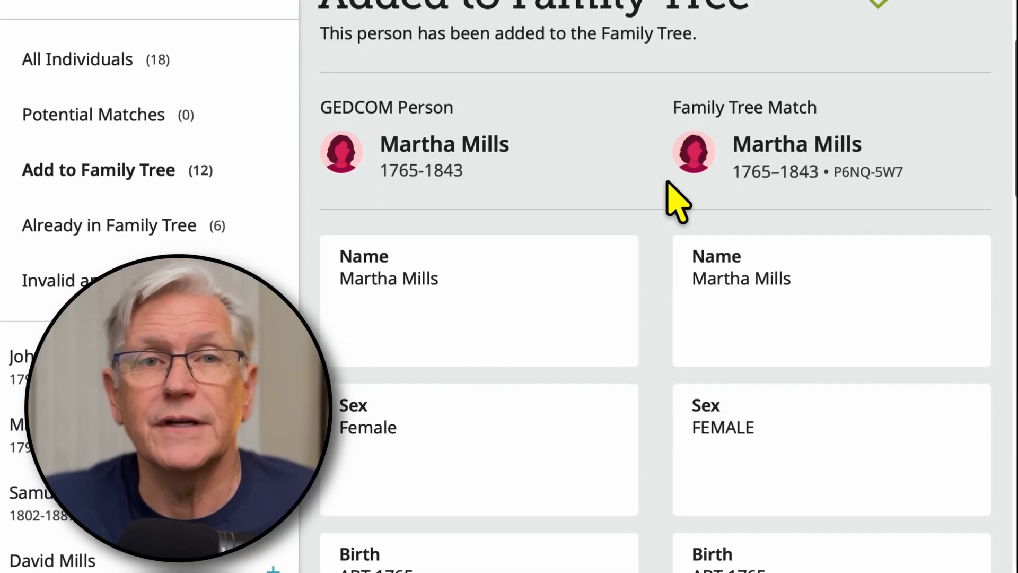
click(870, 172)
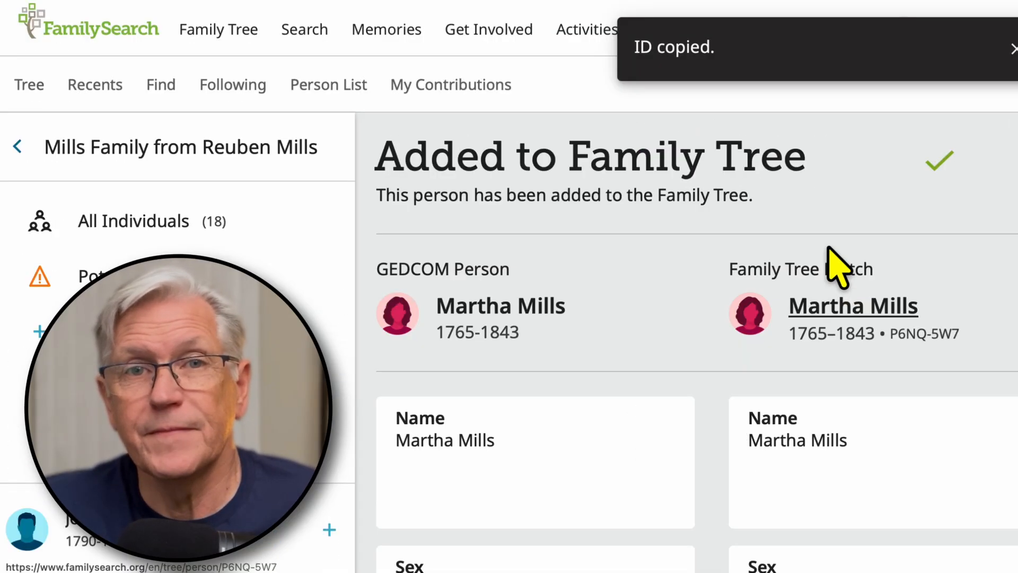
click(828, 247)
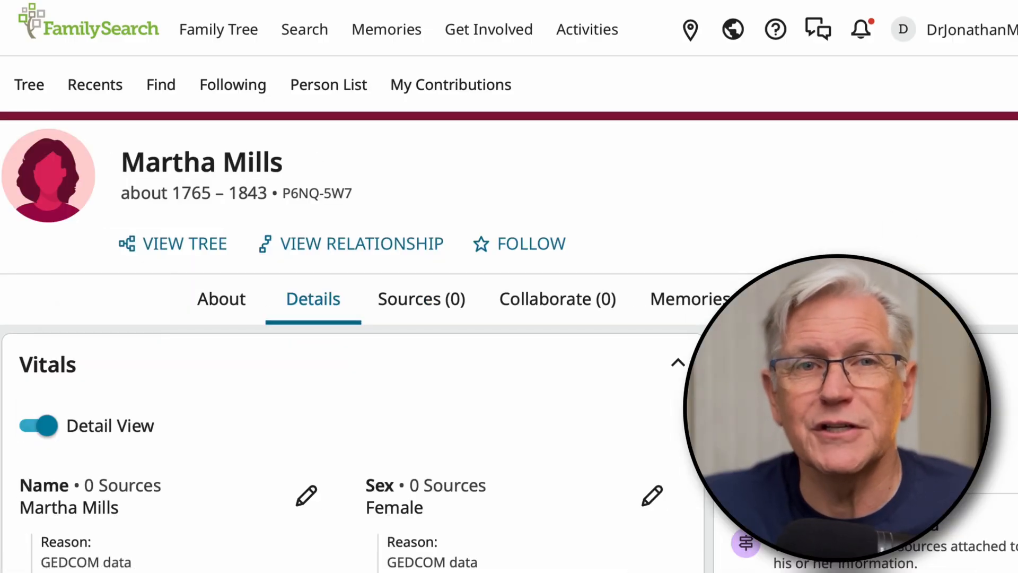
Step: Examine the added woman's vitals, the reasons recorded for each detail, her other information and her family members
scroll(509, 286, down, 1)
scroll(509, 286, down, 5)
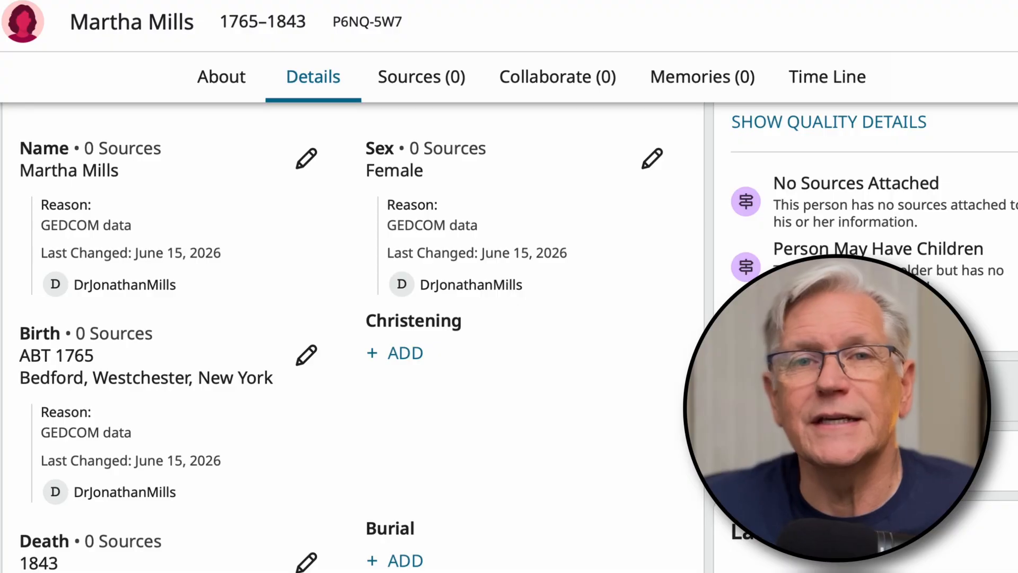
drag(39, 205, 159, 227)
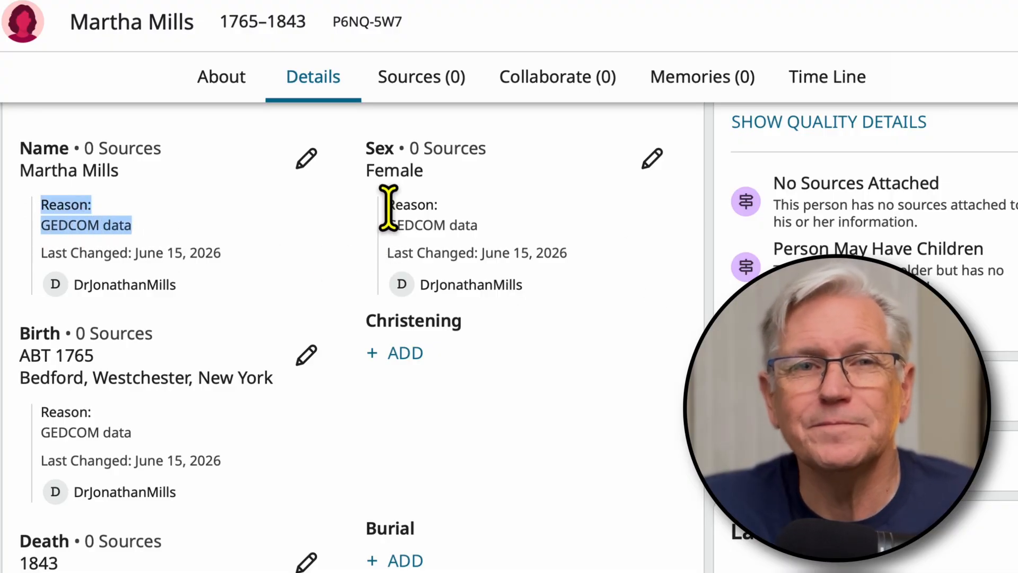
drag(386, 206, 599, 258)
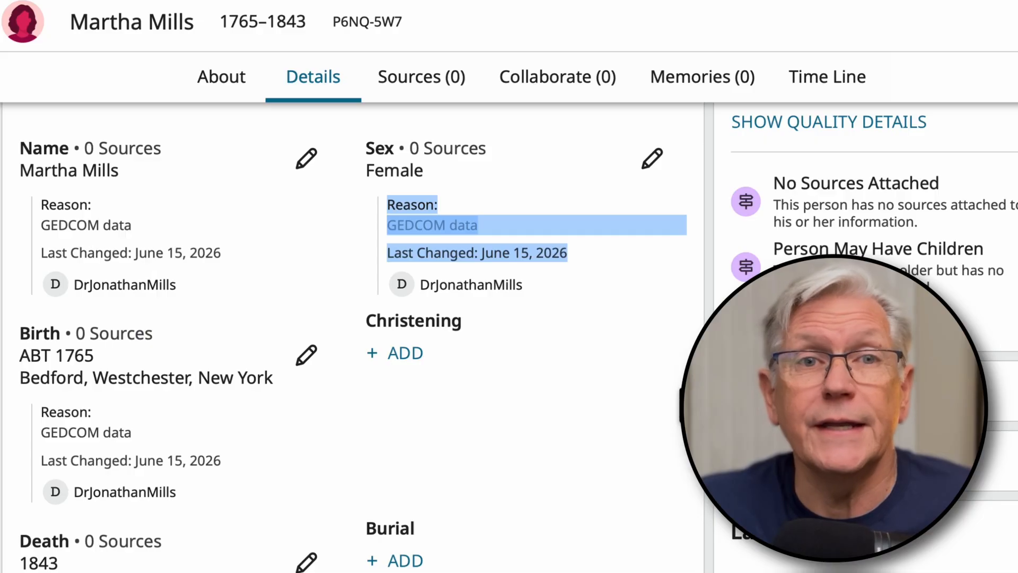
scroll(681, 398, down, 3)
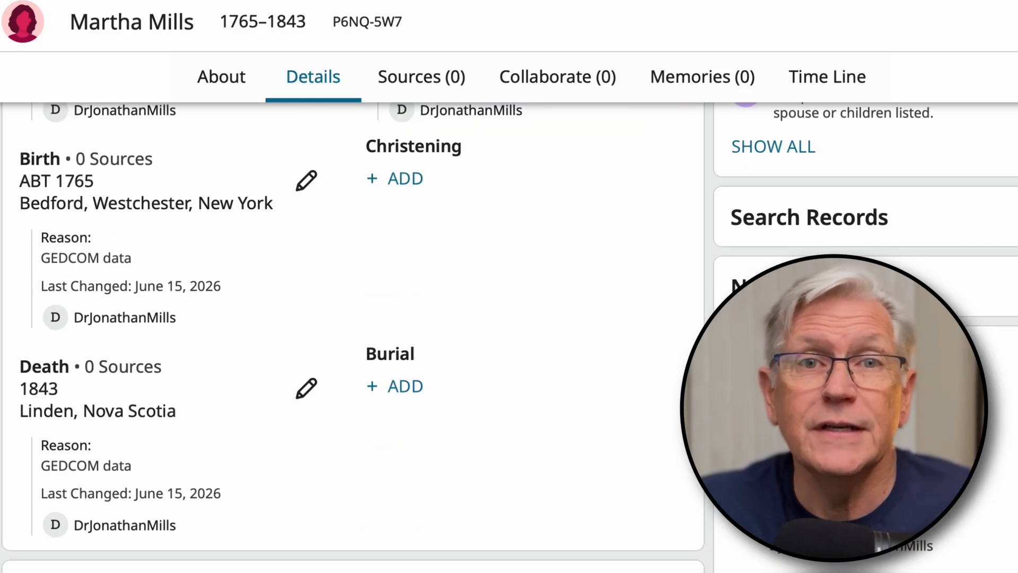
scroll(682, 398, down, 6)
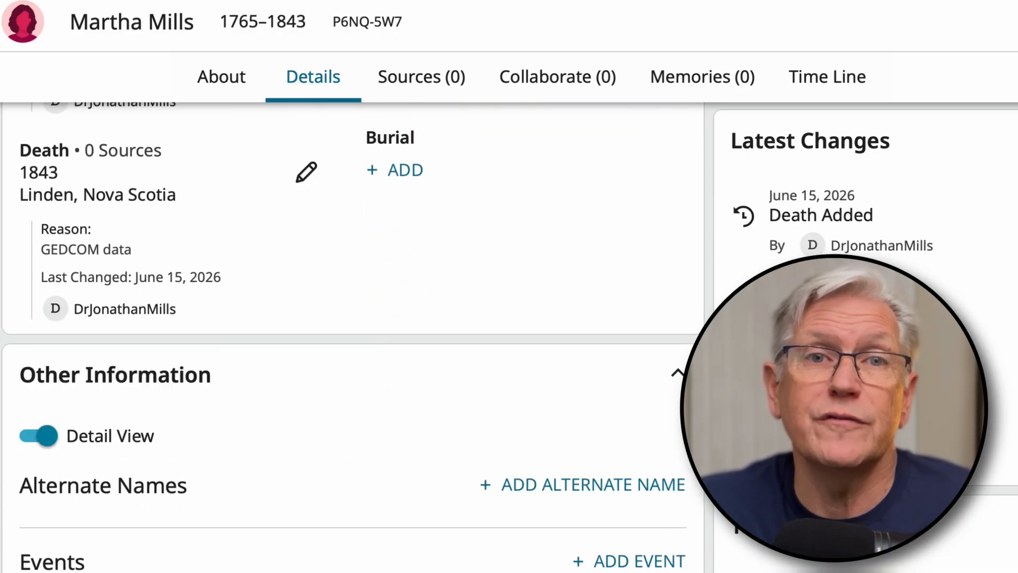
scroll(681, 398, down, 8)
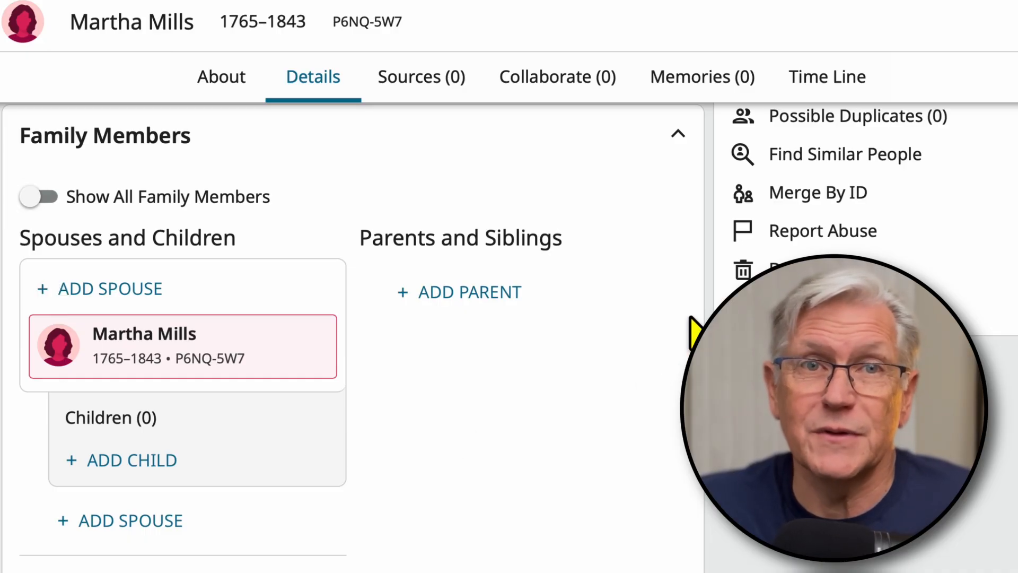
scroll(692, 332, up, 15)
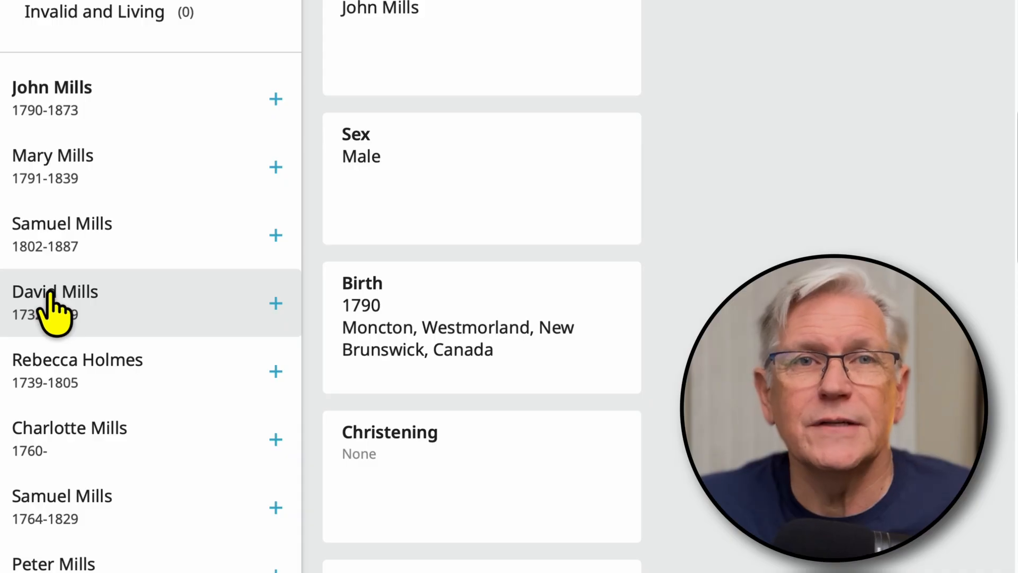
Step: Review the vital details, spouse and marriage of the fourth individual in the Add to Family Tree list, and add him to Family Tree
click(53, 312)
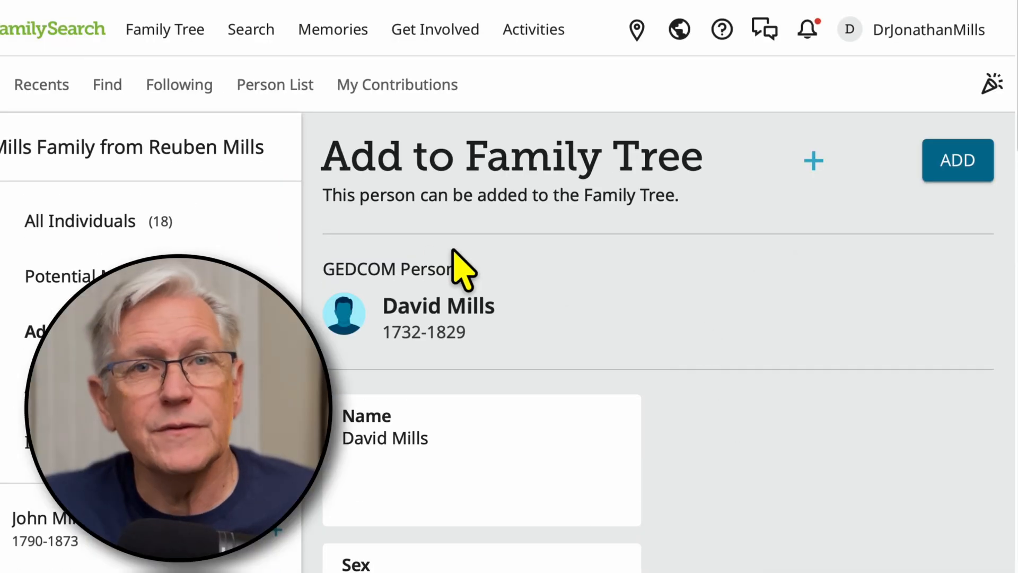
scroll(643, 404, down, 5)
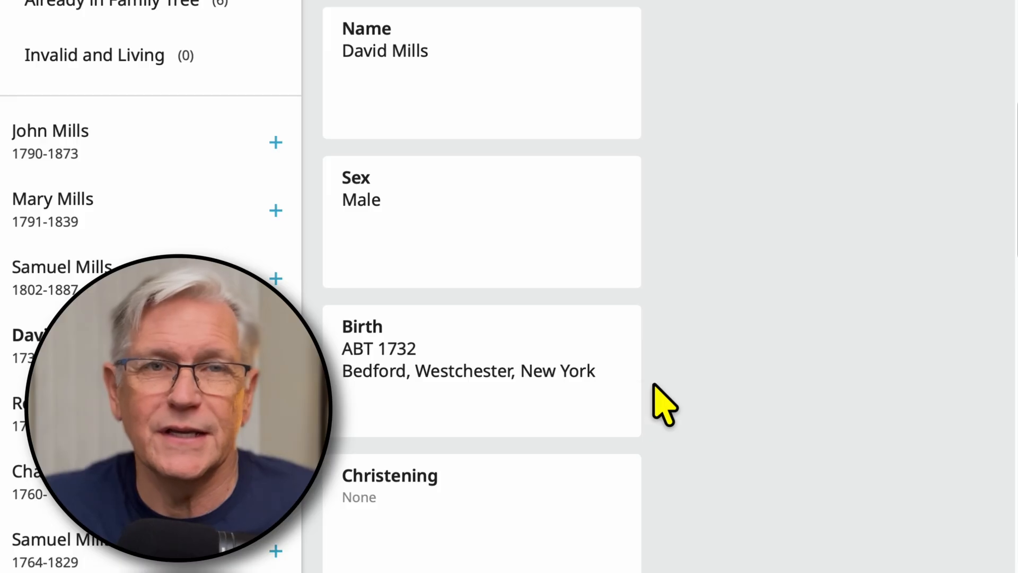
scroll(650, 386, down, 8)
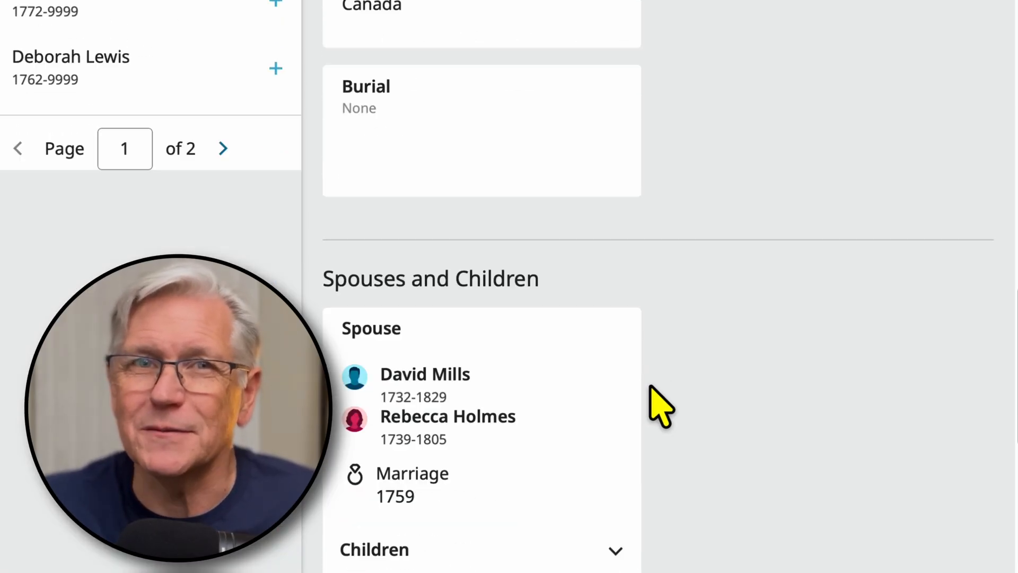
scroll(665, 402, down, 8)
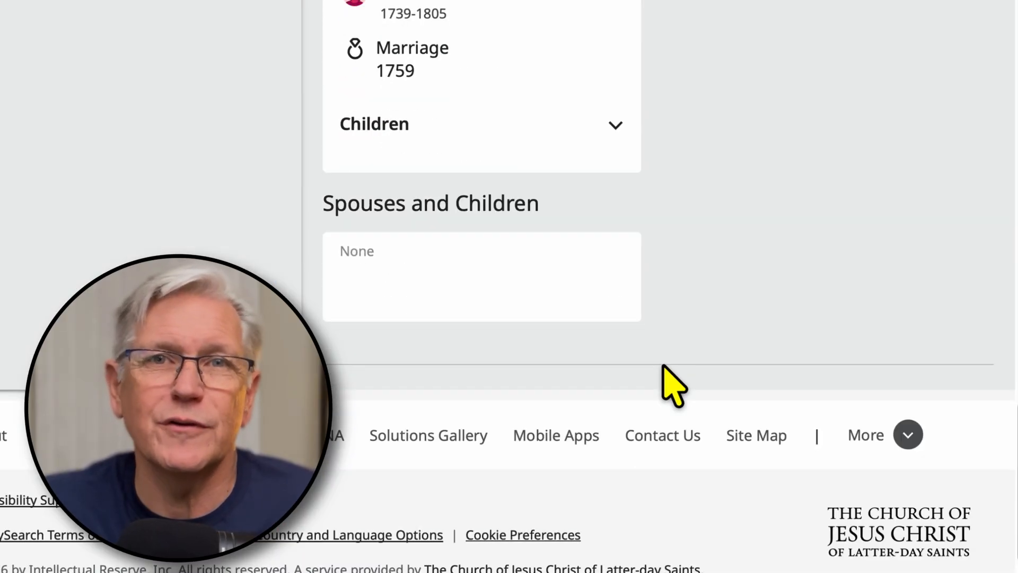
scroll(679, 352, up, 20)
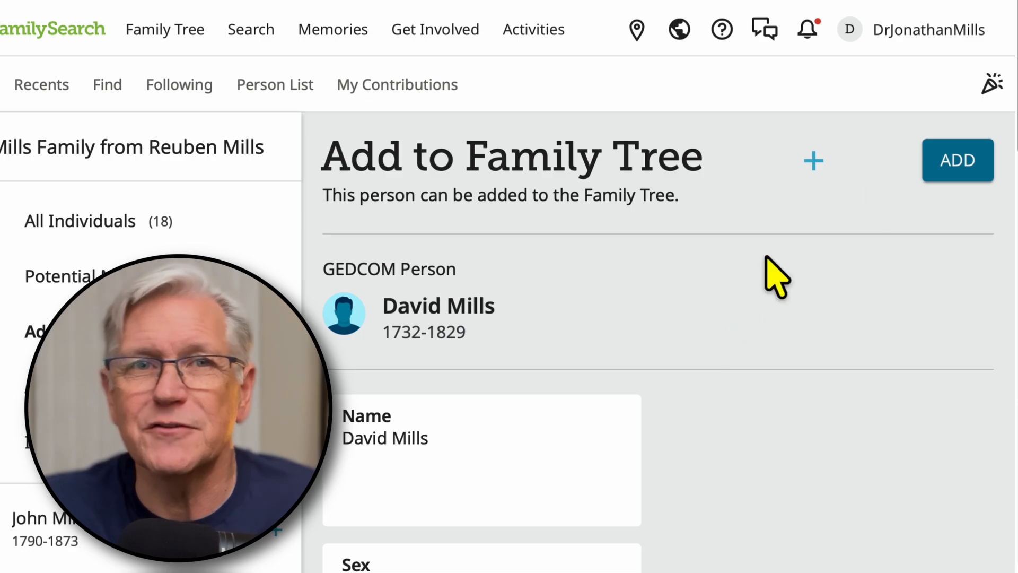
click(961, 162)
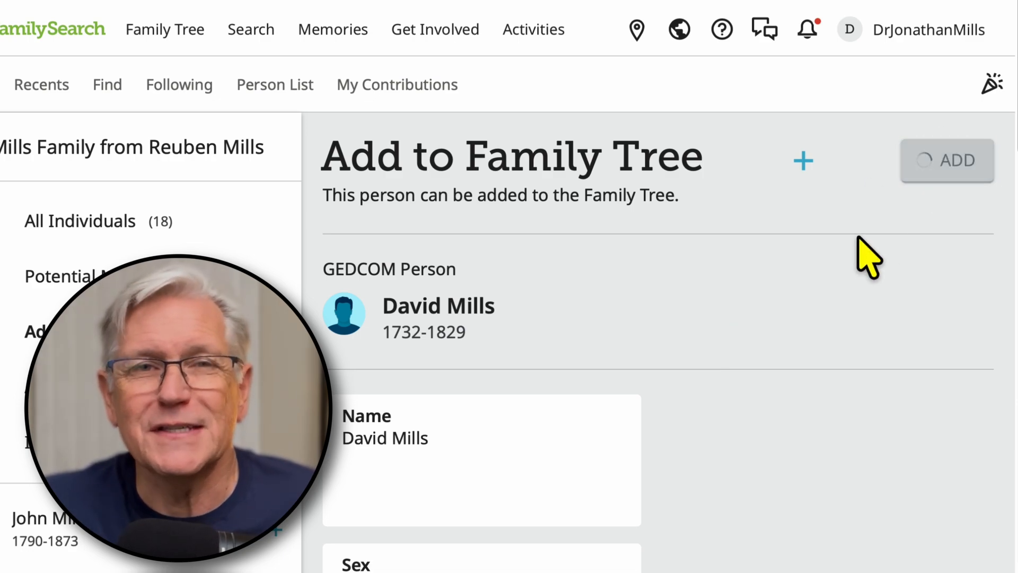
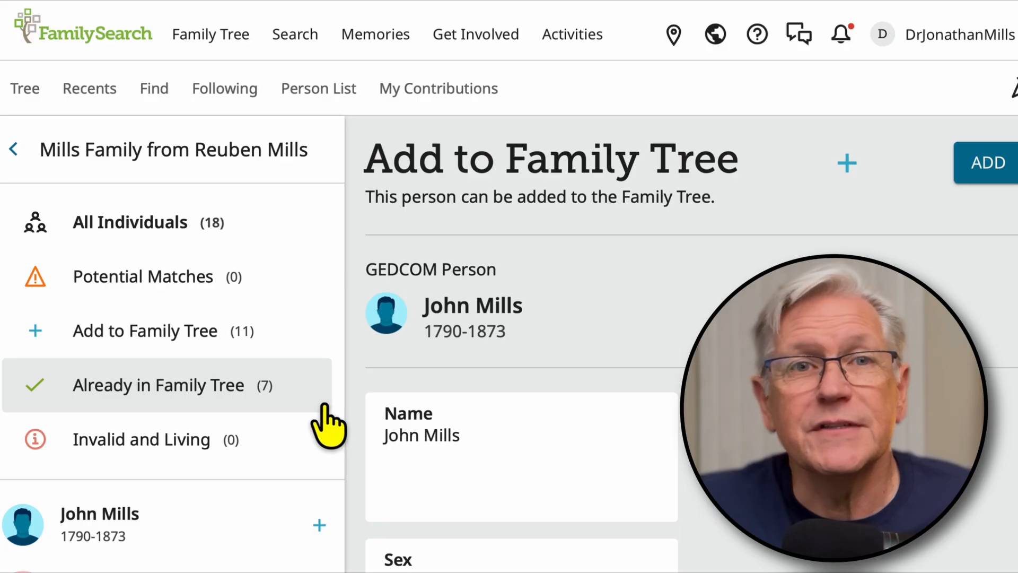
Step: Select the man who lived 1732-1829 among the individuals already in Family Tree and copy his Family Tree match's ID
click(159, 385)
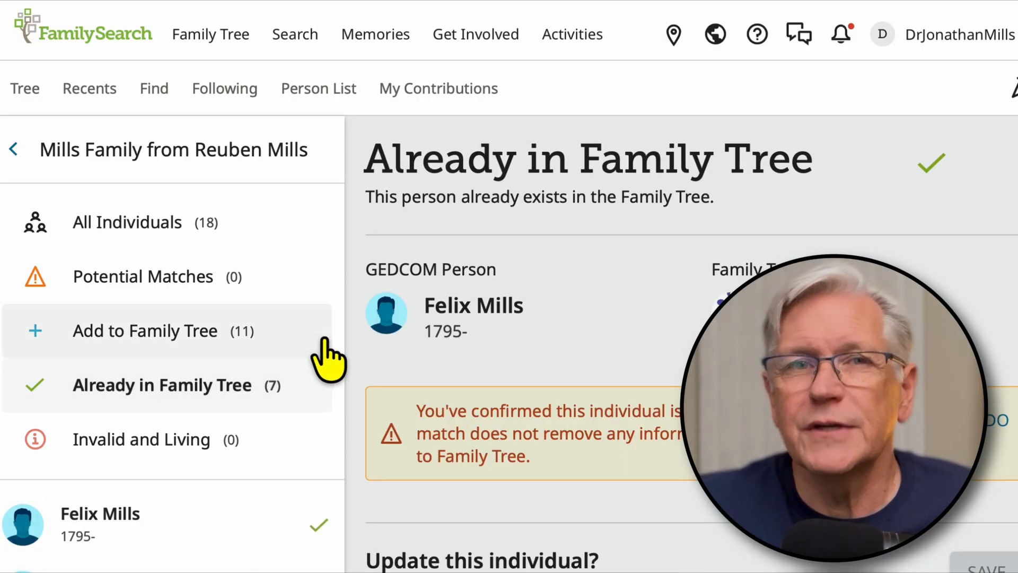
scroll(318, 352, down, 8)
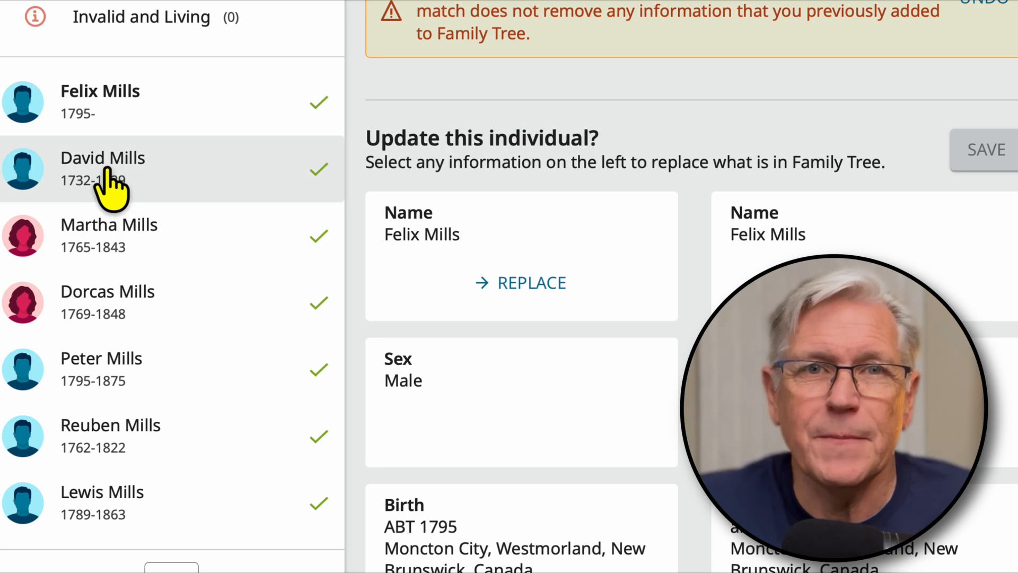
click(124, 181)
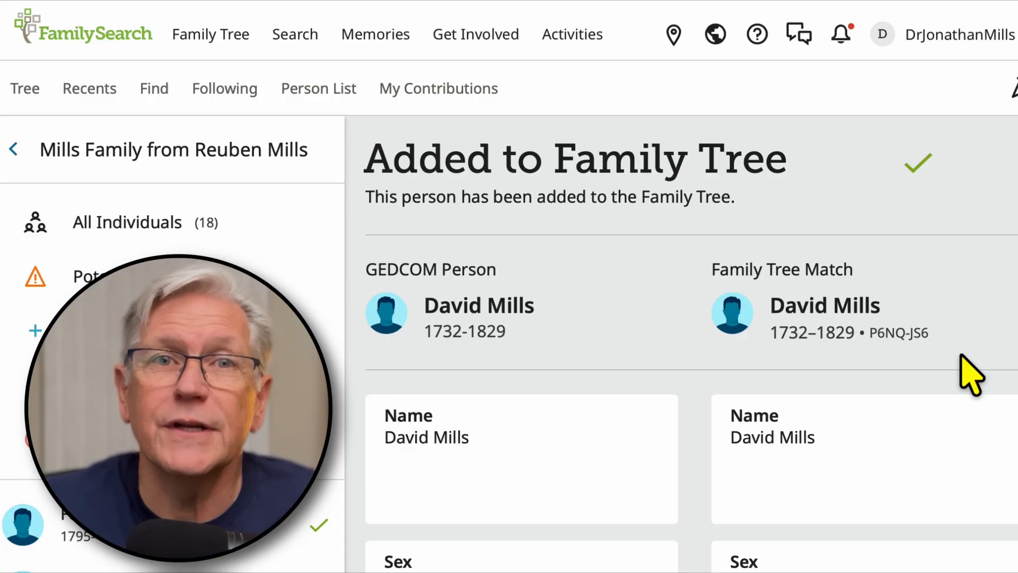
click(899, 334)
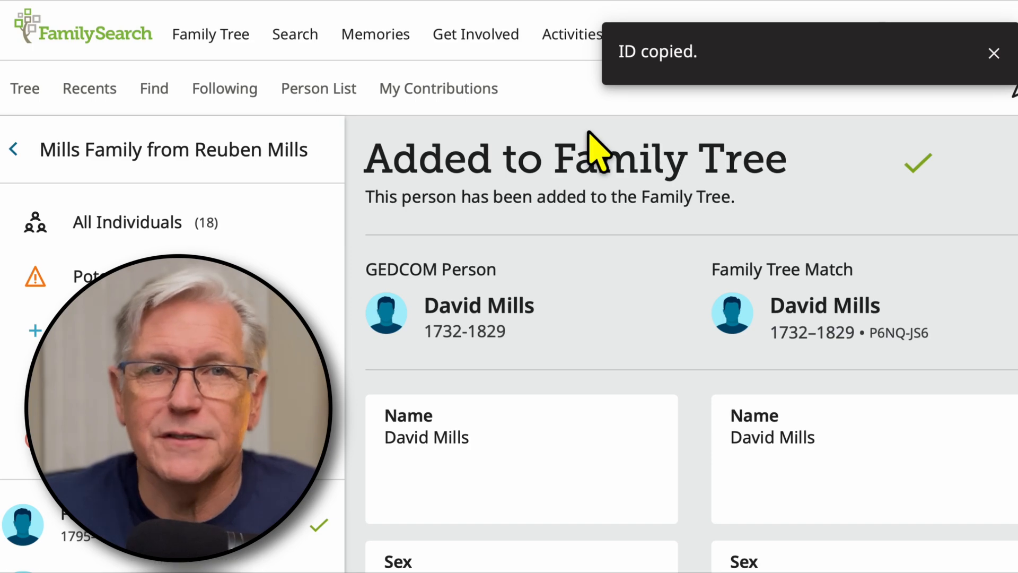
Step: Find the existing 1730–1829 record of the same man in the tree and open his full person page
click(206, 33)
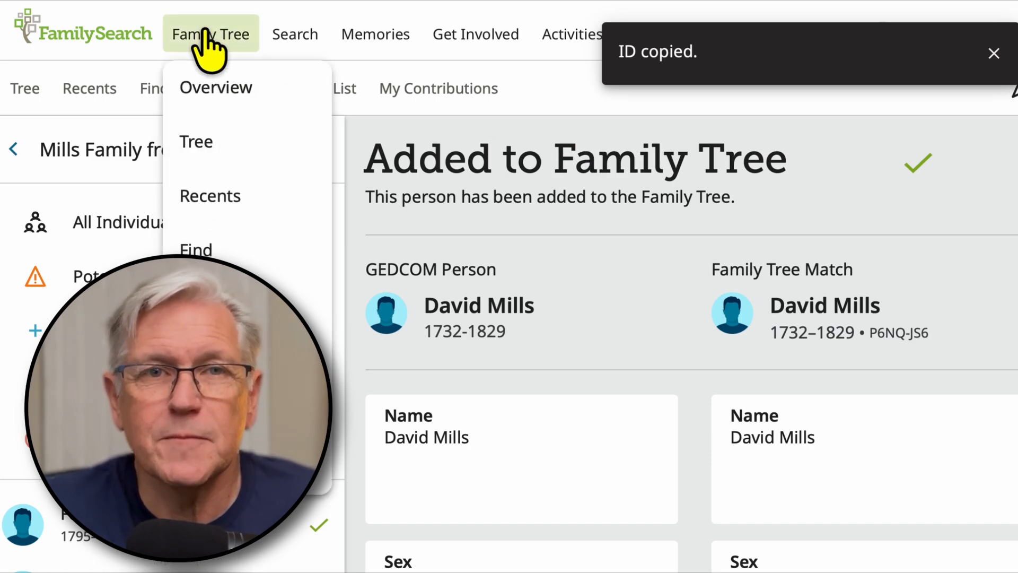
click(199, 158)
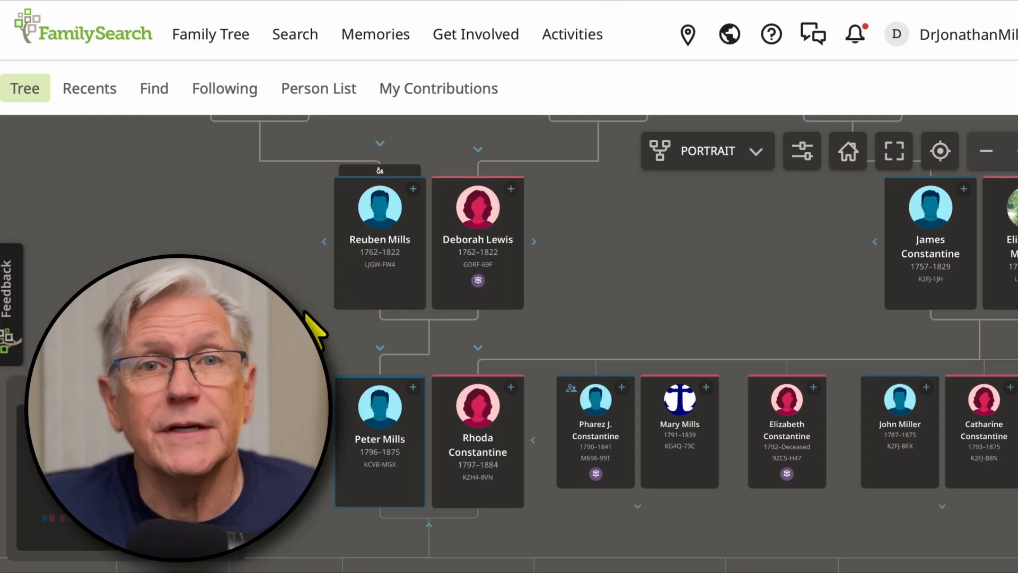
drag(307, 318, 521, 422)
drag(512, 466, 387, 319)
click(558, 300)
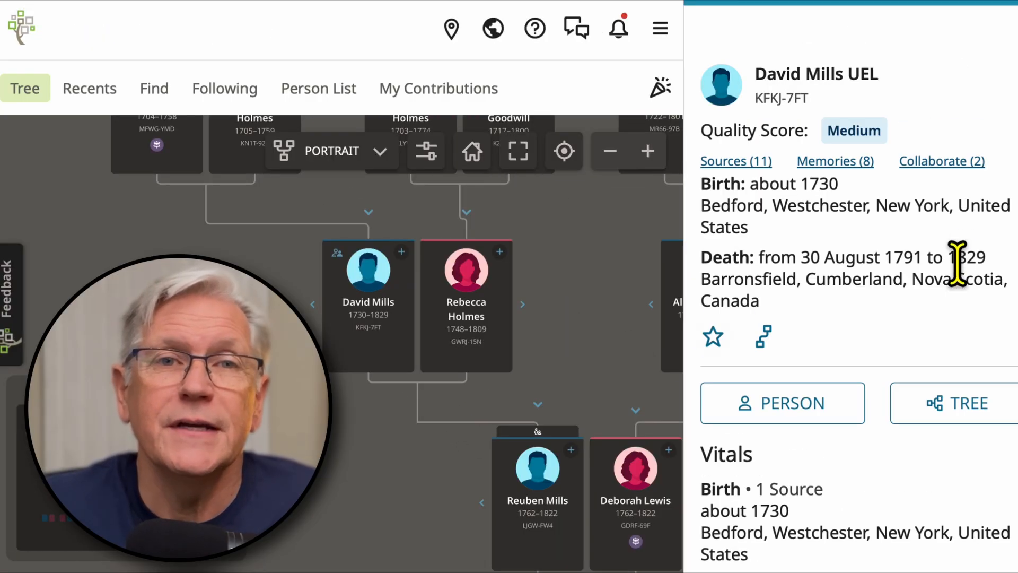
click(757, 403)
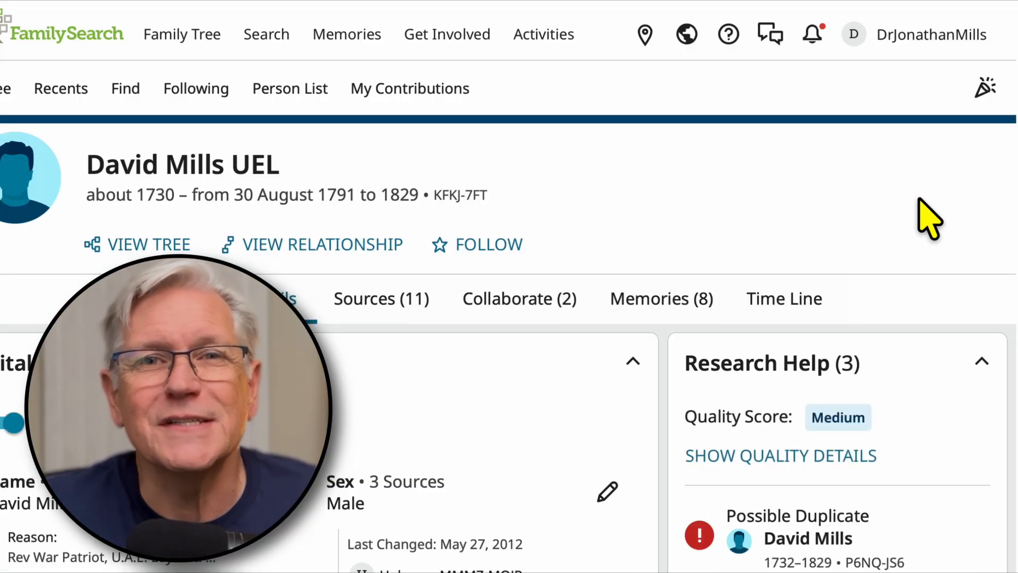
Step: Open the merge review for the possible duplicate listed in the research help on the man's page
scroll(949, 356, down, 3)
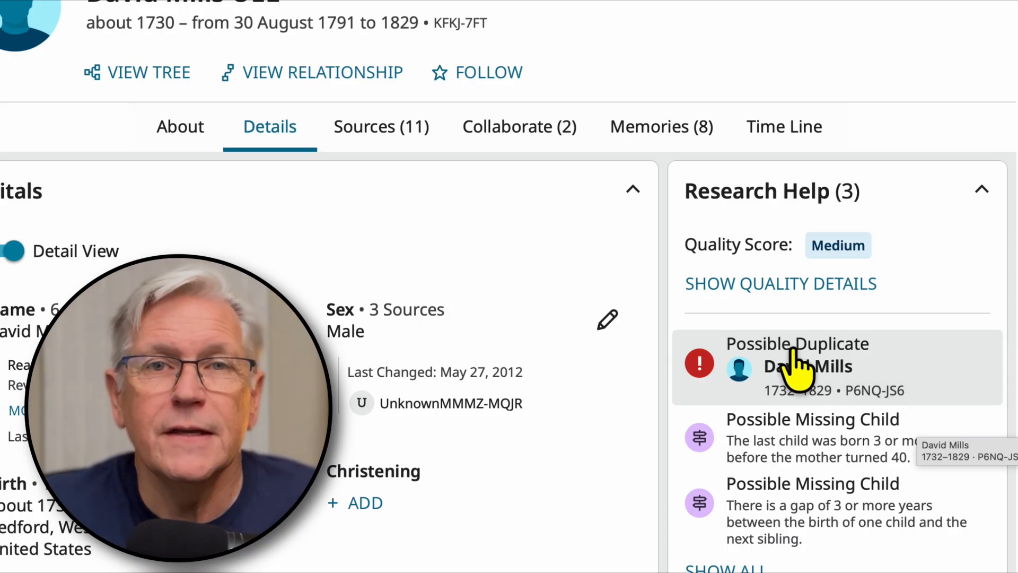
click(796, 366)
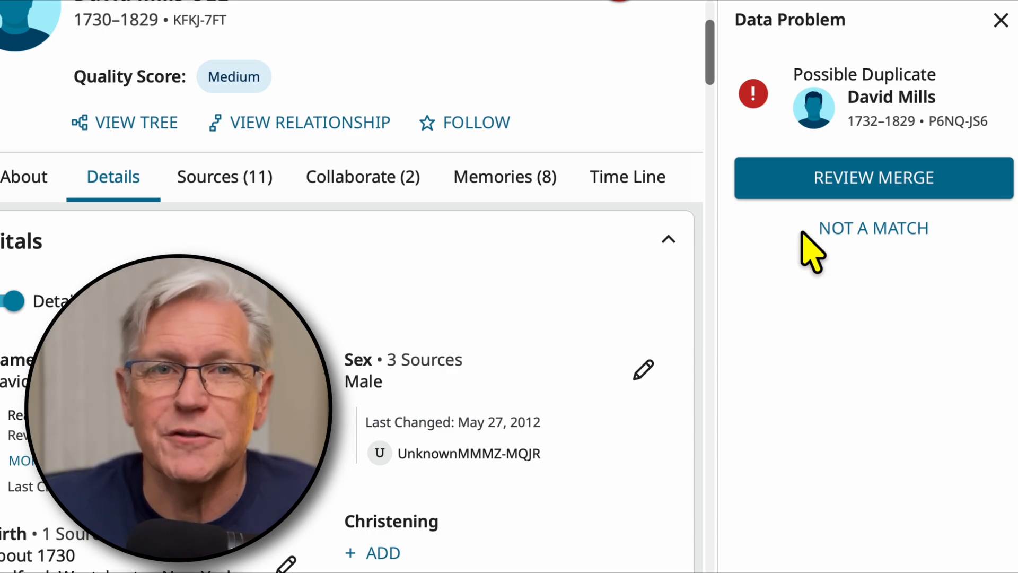
click(813, 183)
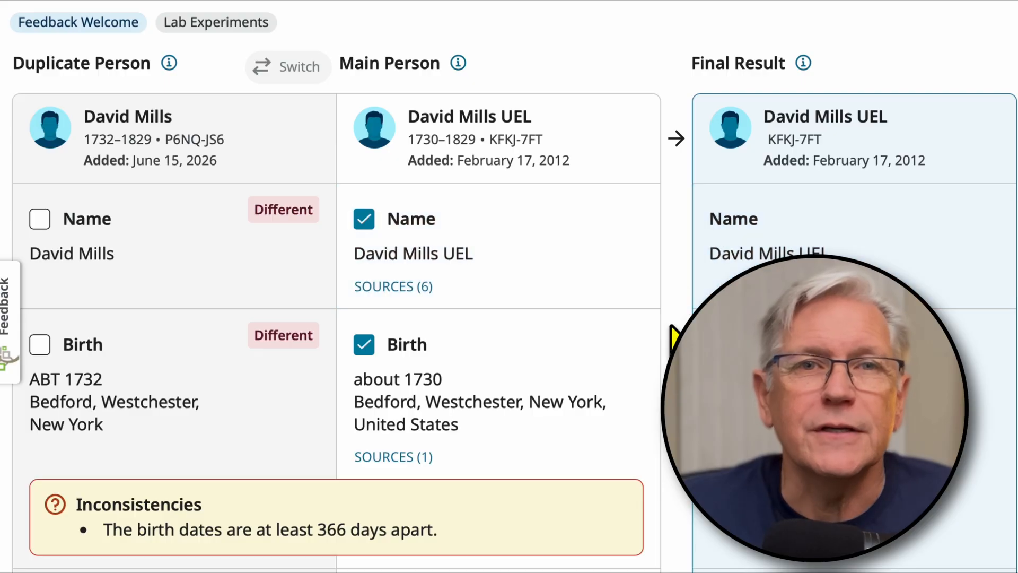
Step: Compare the duplicate and main person's name, birth, death, burial, other information, spouse, children and sources in the merge review
scroll(673, 336, down, 2)
scroll(673, 336, down, 2)
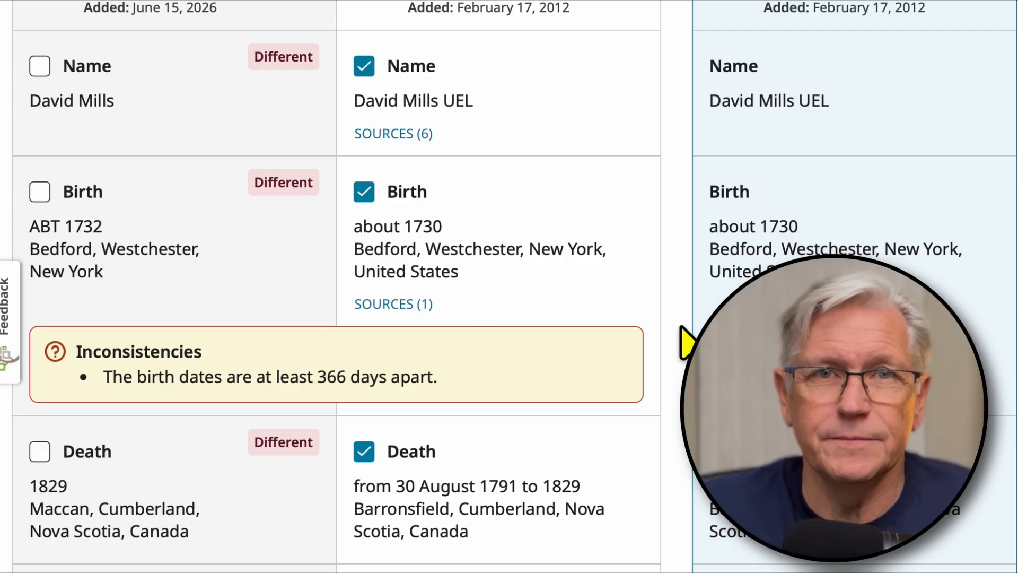
scroll(687, 342, down, 2)
scroll(686, 342, down, 2)
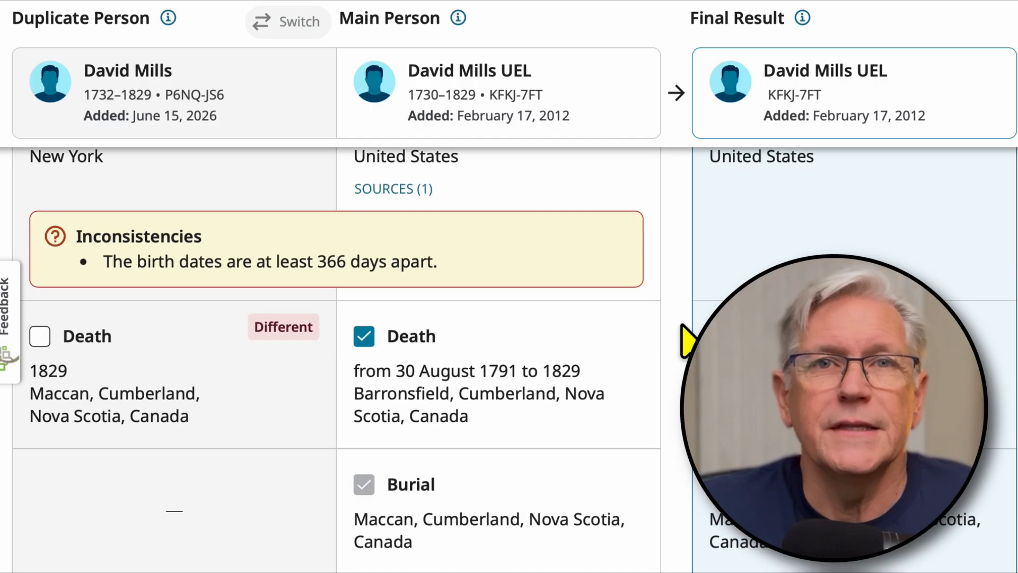
scroll(686, 342, down, 1)
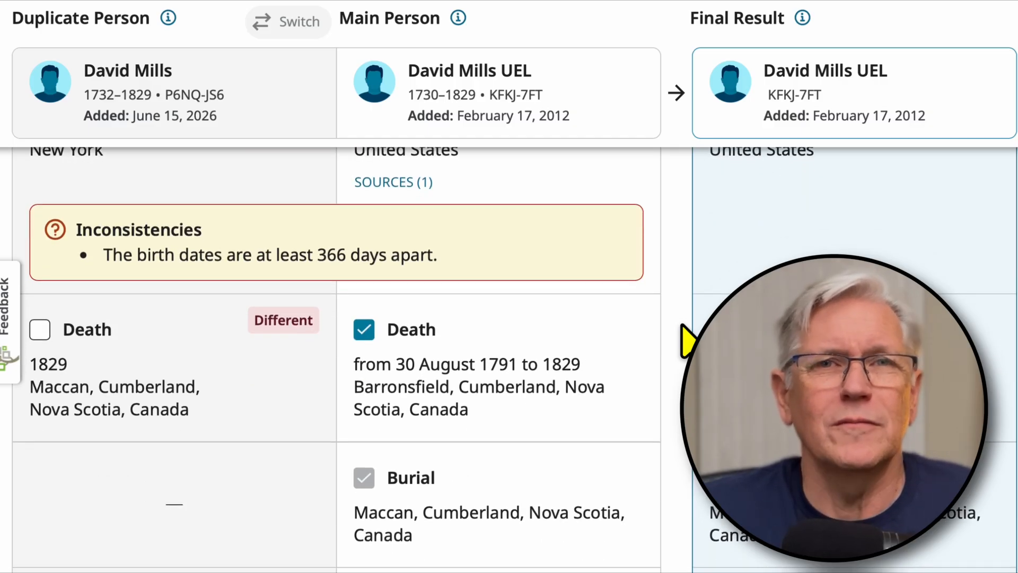
scroll(684, 326, down, 3)
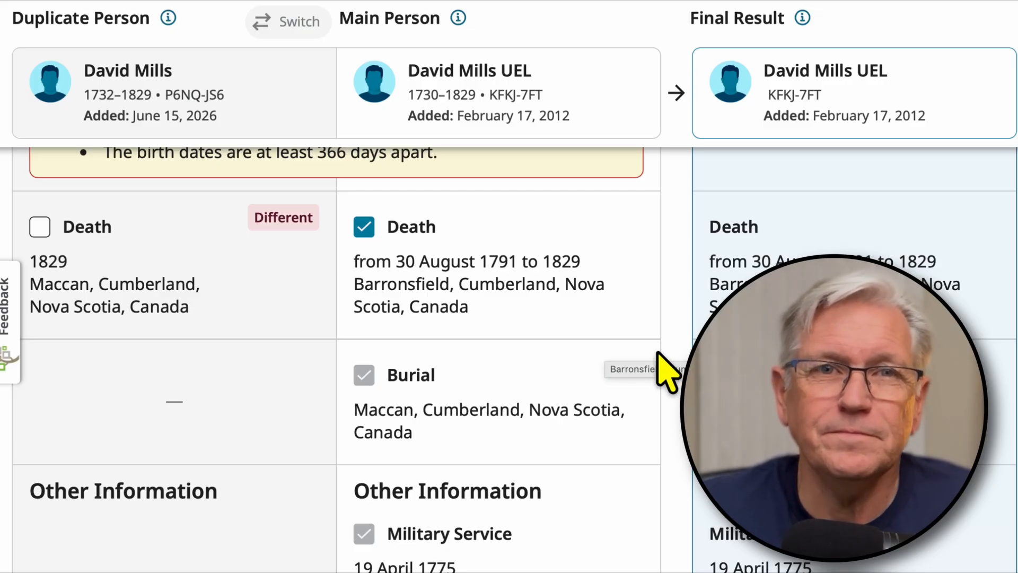
scroll(672, 361, down, 4)
scroll(672, 339, down, 5)
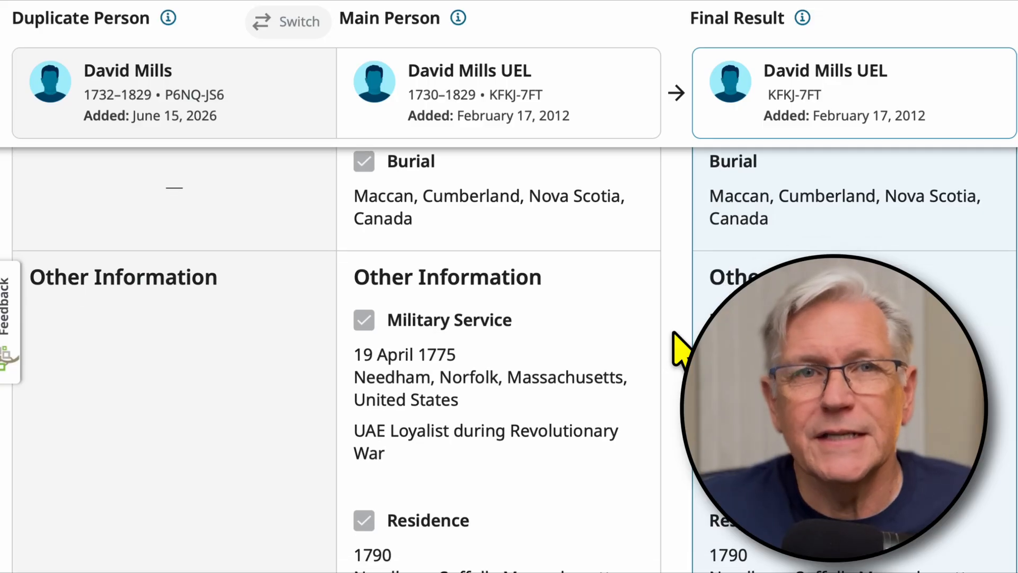
scroll(674, 339, down, 5)
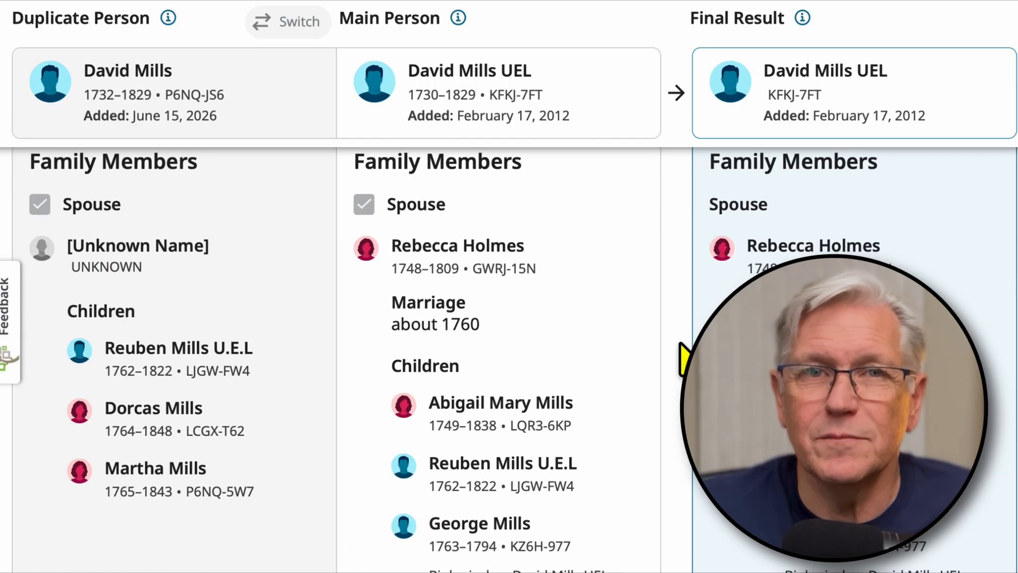
scroll(689, 355, down, 15)
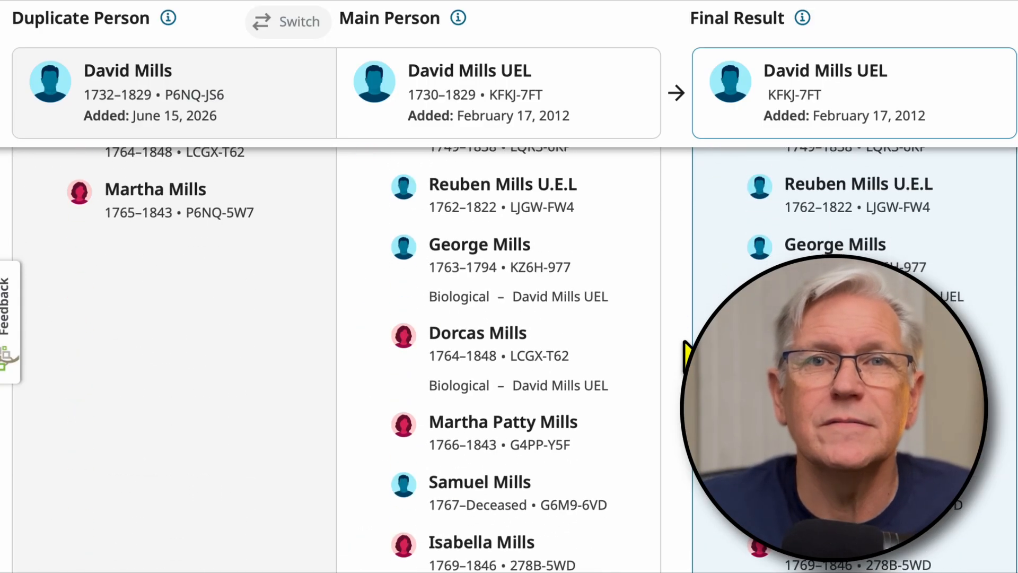
scroll(695, 365, down, 15)
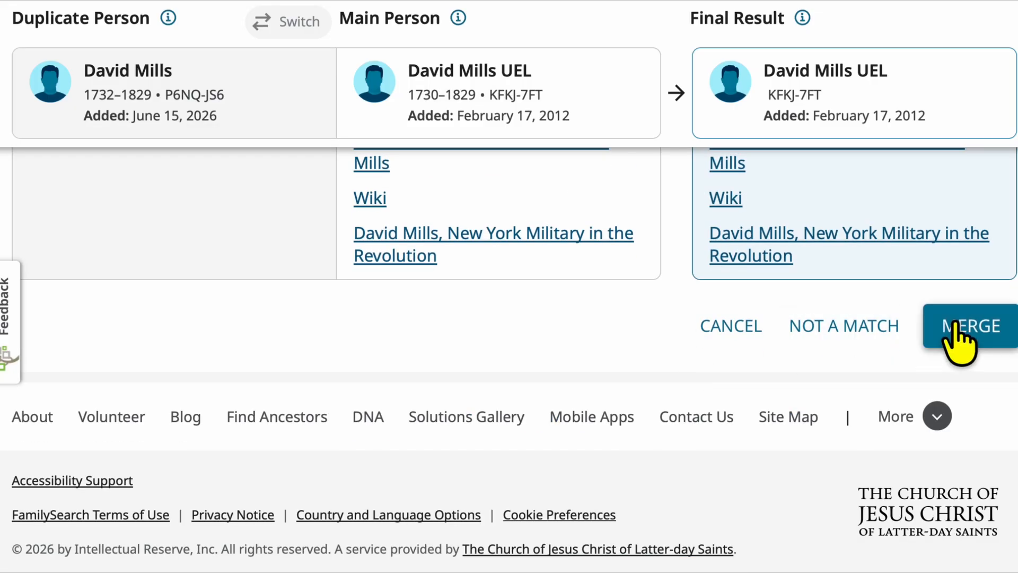
Step: Merge the duplicate into the main person, giving matching name, death, burial and spouse as the reasons
click(946, 339)
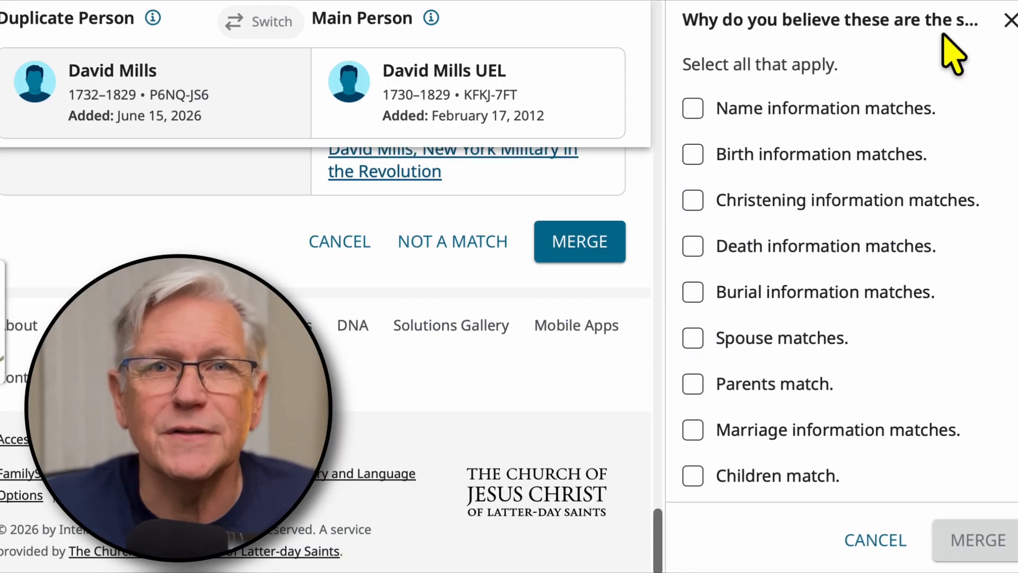
click(695, 113)
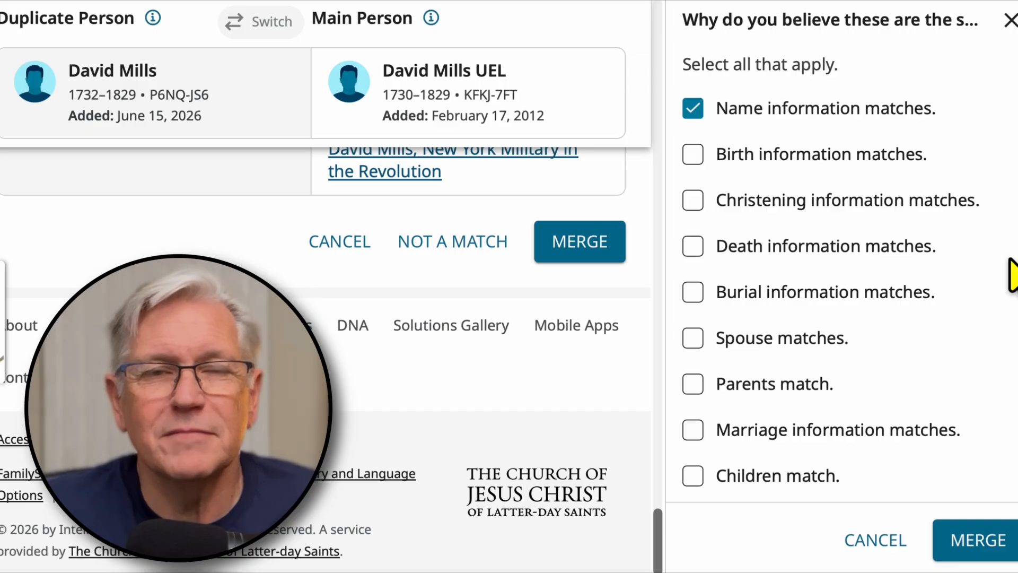
click(687, 242)
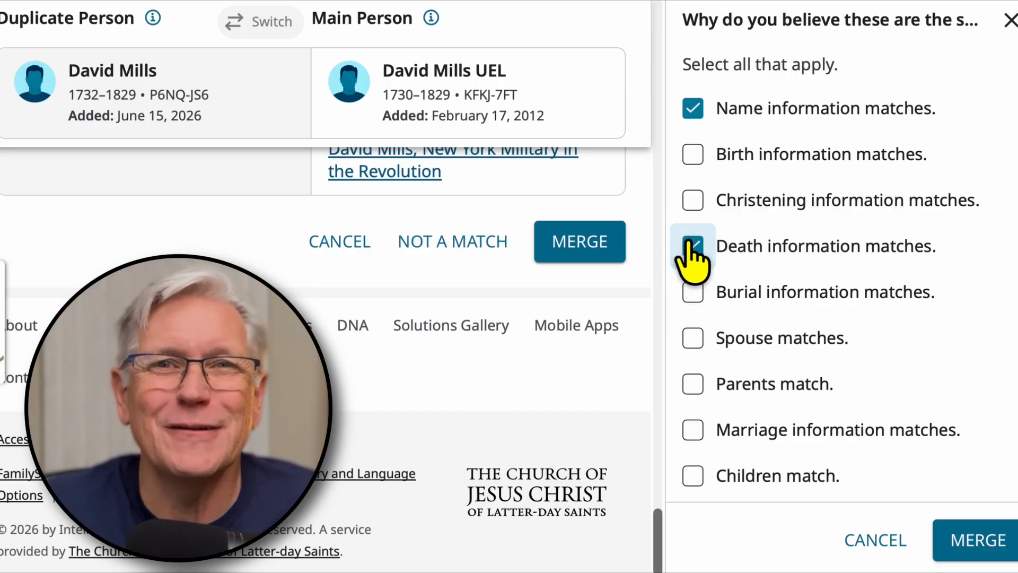
click(690, 292)
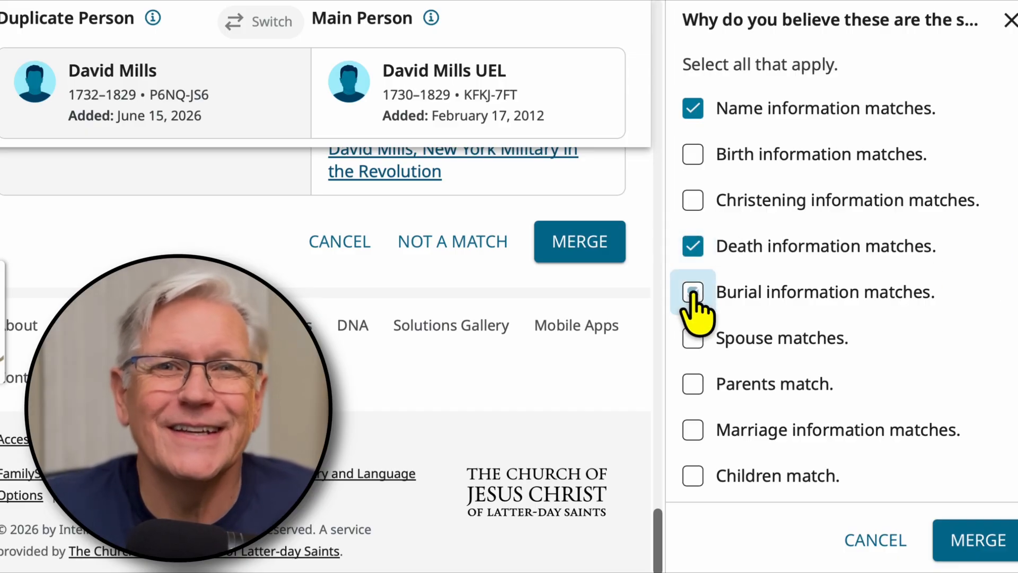
click(692, 338)
click(976, 546)
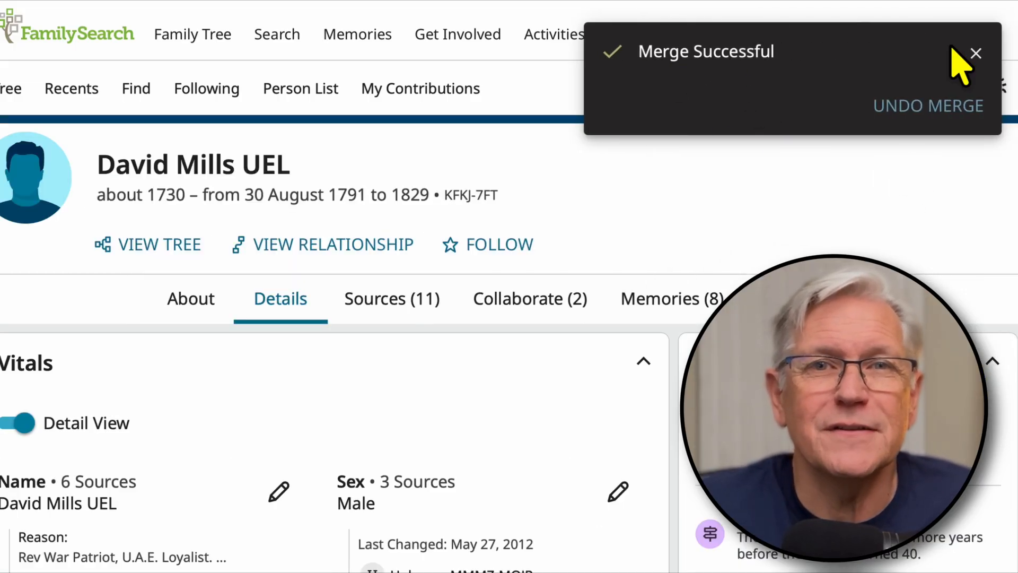
click(975, 53)
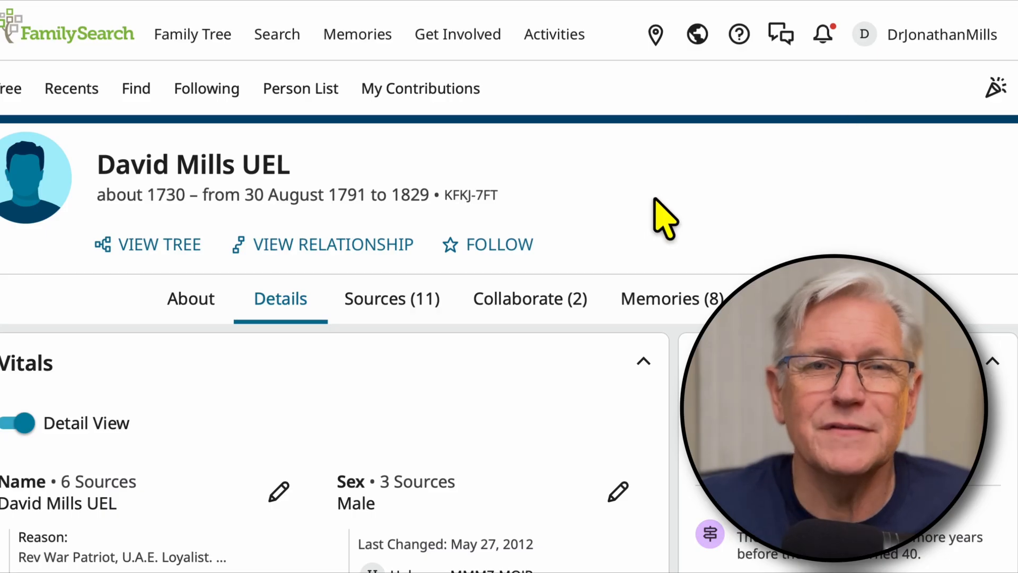
Step: Examine the birth, death and burial details and latest changes on the merged person's page
scroll(656, 259, down, 7)
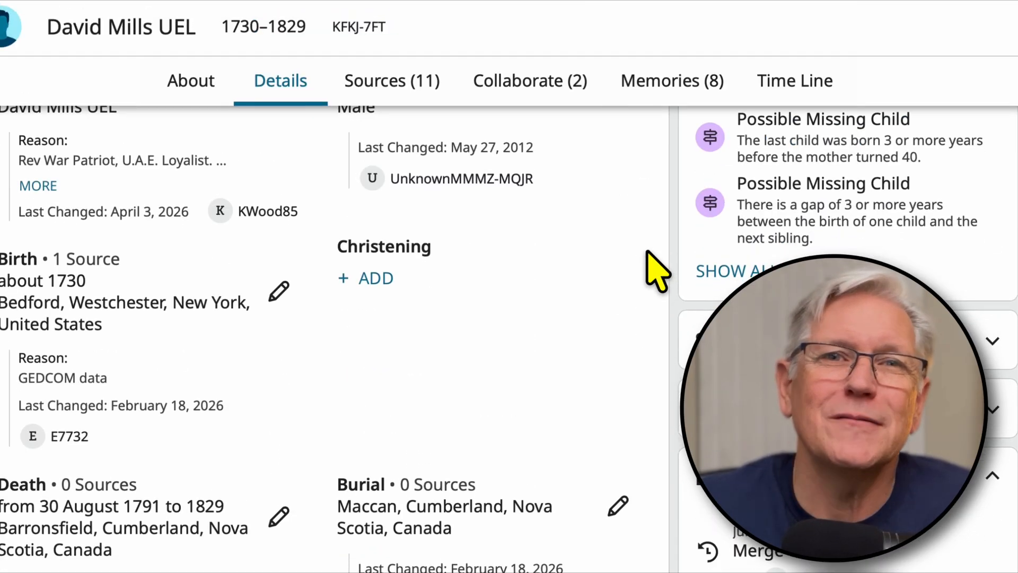
scroll(656, 270, down, 2)
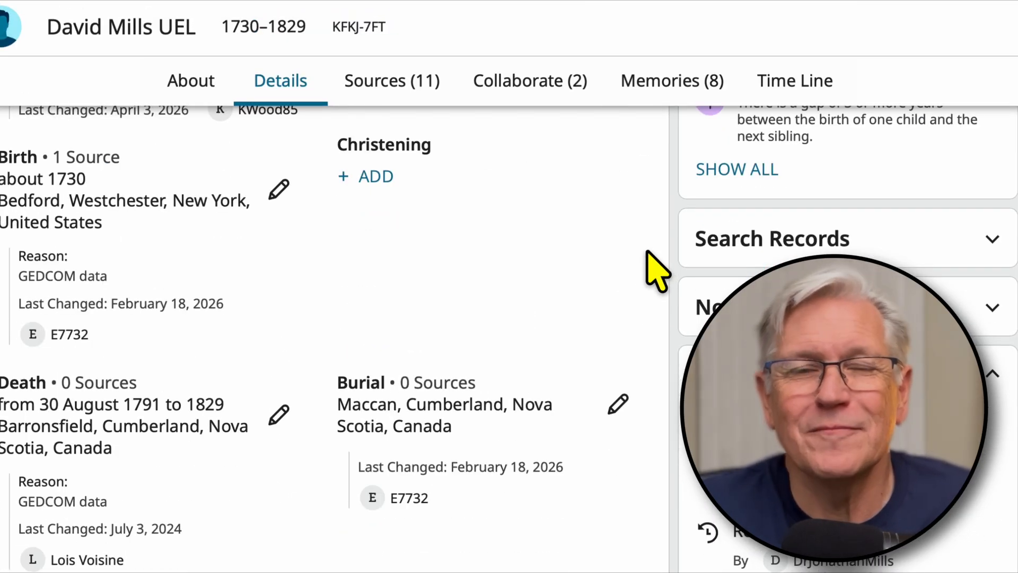
scroll(668, 254, up, 10)
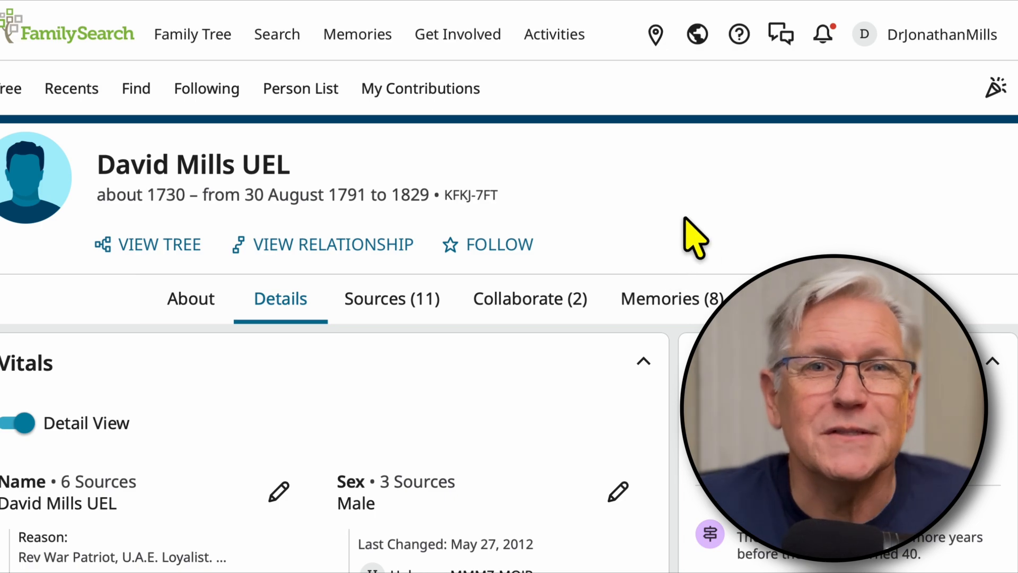